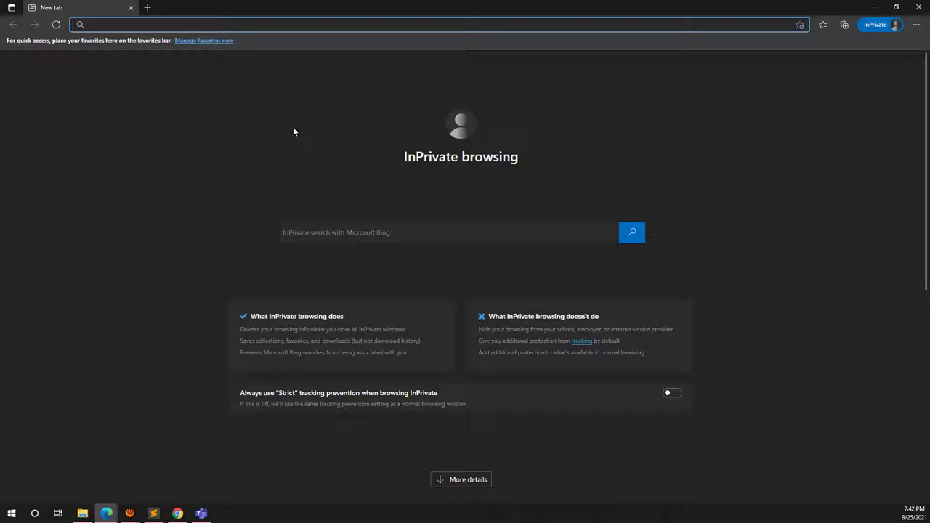
Step: Focus the Bing search box on Edge's InPrivate new tab page
{"action": "left_click", "coordinate": [382, 234]}
{"action": "scroll", "coordinate": [381, 233], "scroll_direction": "up", "scroll_amount": 4, "text": "ctrl"}
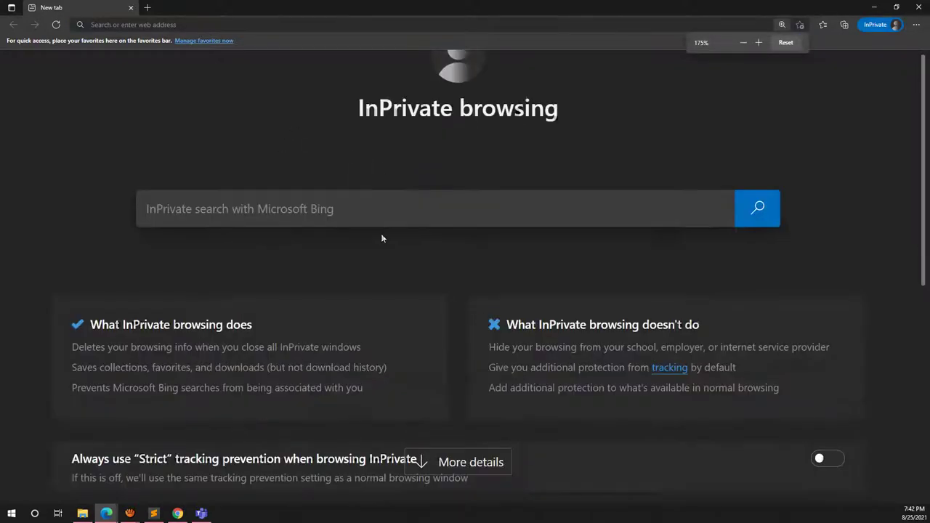
Step: Search Bing for 'unity', open the official unity.com result and scroll to its footer
{"action": "type", "text": "unit"}
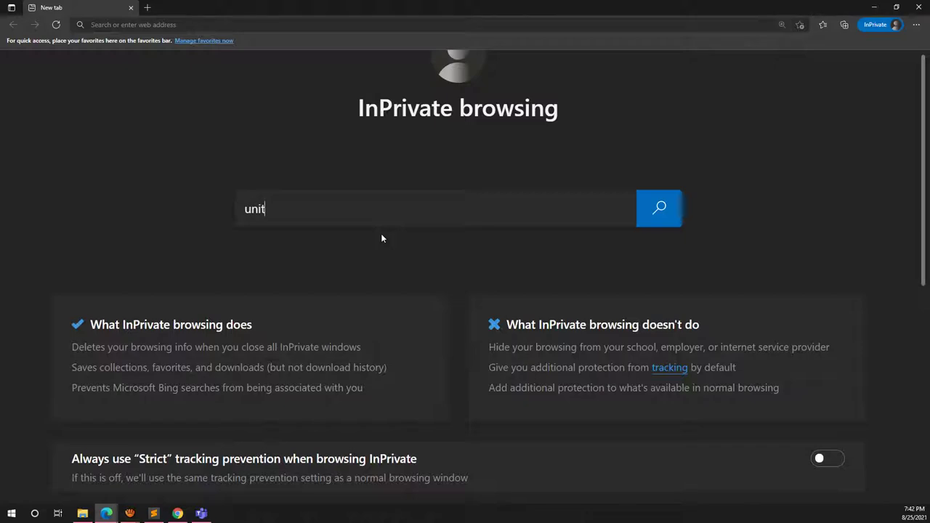
{"action": "type", "text": "y"}
{"action": "key", "text": "Return"}
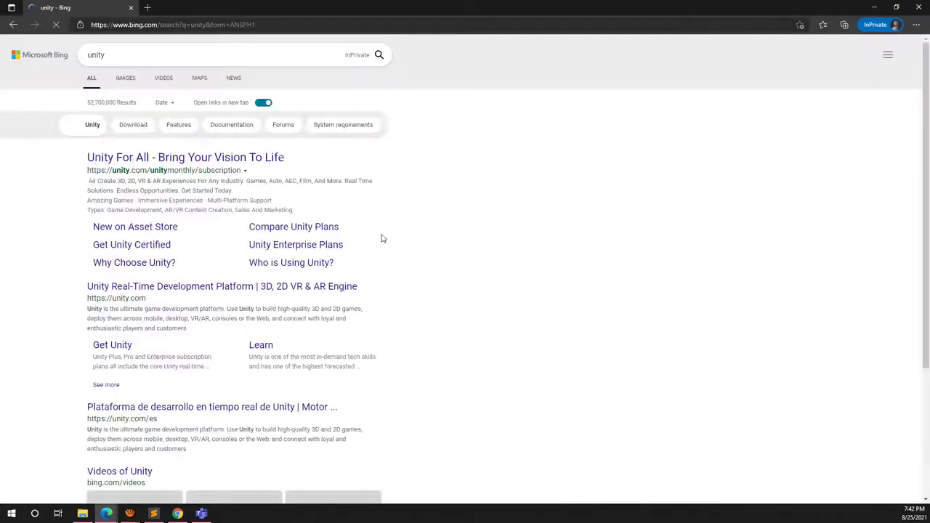
{"action": "scroll", "coordinate": [113, 343], "scroll_direction": "down", "scroll_amount": 1}
{"action": "scroll", "coordinate": [113, 343], "scroll_direction": "down", "scroll_amount": 1}
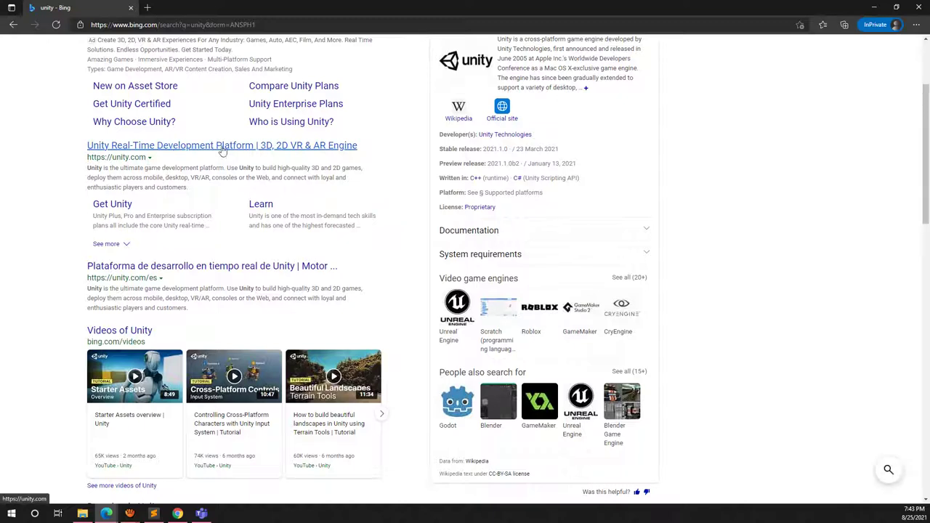
{"action": "left_click", "coordinate": [131, 148]}
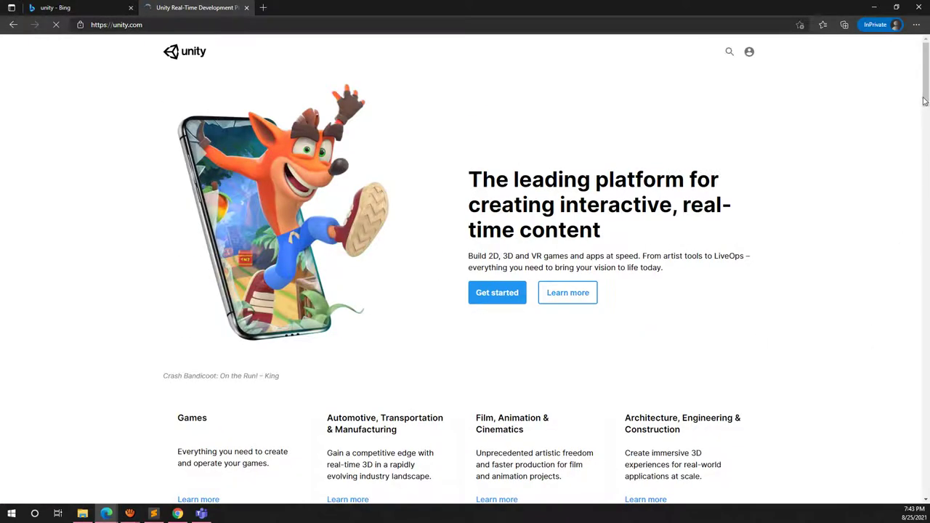
{"action": "left_click_drag", "start_coordinate": [925, 101], "coordinate": [925, 465]}
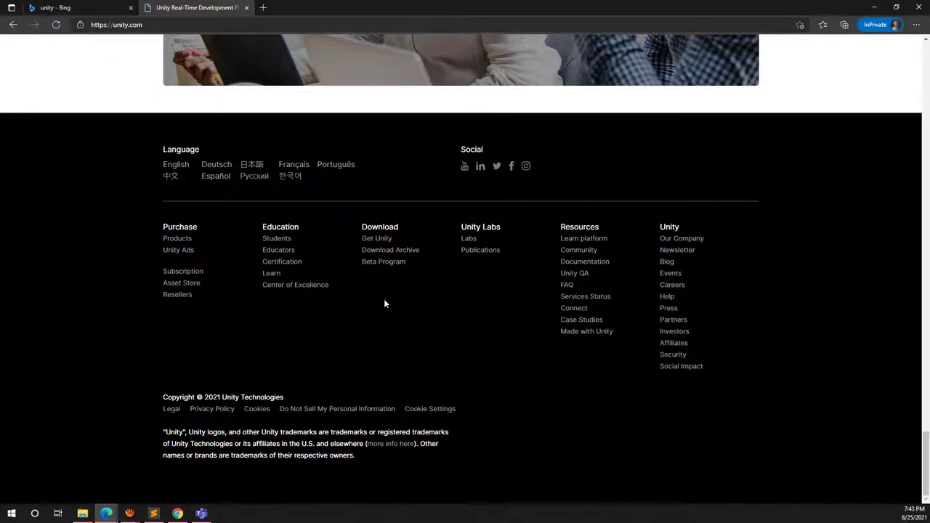
Step: Follow the 'Get Unity' link under Download in the unity.com footer
{"action": "left_click", "coordinate": [383, 245]}
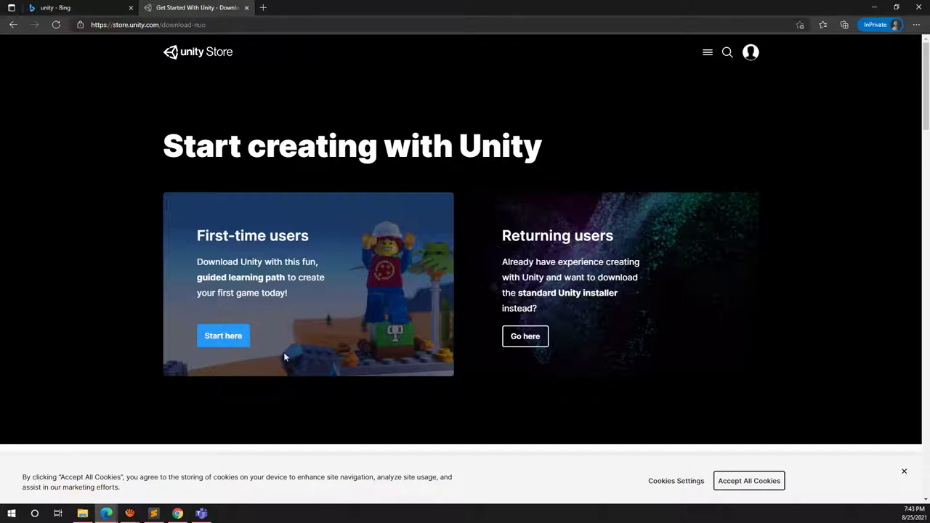
Step: Choose the returning-user 'Go here' option for the standard Unity download
{"action": "left_click", "coordinate": [523, 345]}
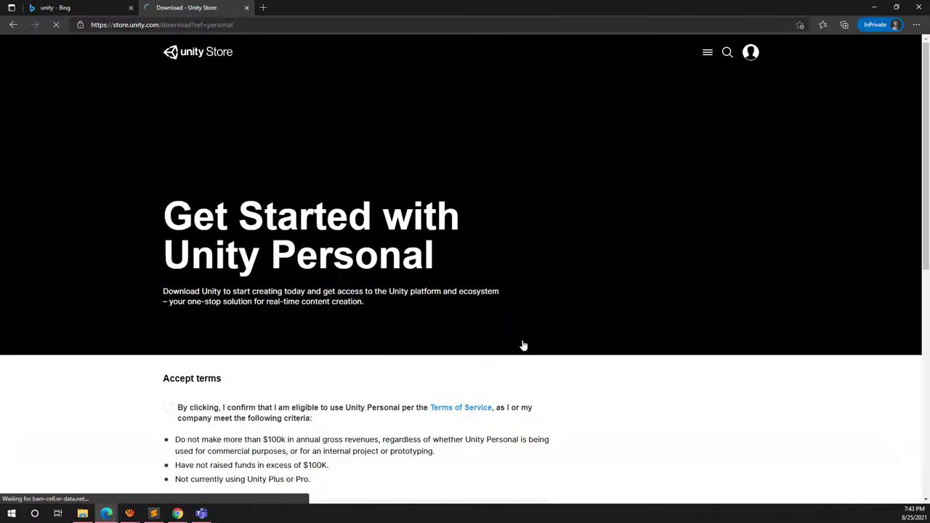
{"action": "scroll", "coordinate": [561, 419], "scroll_direction": "down", "scroll_amount": 4}
{"action": "scroll", "coordinate": [402, 370], "scroll_direction": "up", "scroll_amount": 1}
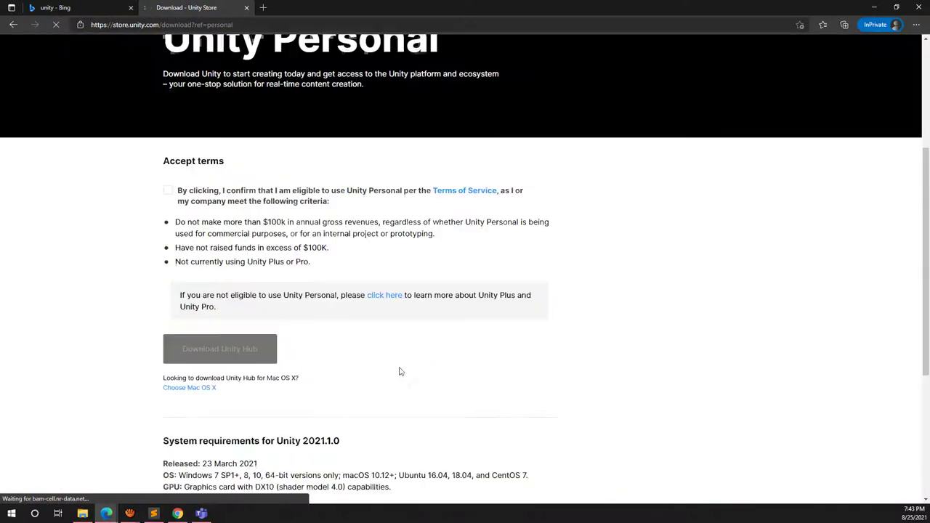
{"action": "scroll", "coordinate": [411, 249], "scroll_direction": "up", "scroll_amount": 3}
{"action": "scroll", "coordinate": [456, 298], "scroll_direction": "down", "scroll_amount": 1}
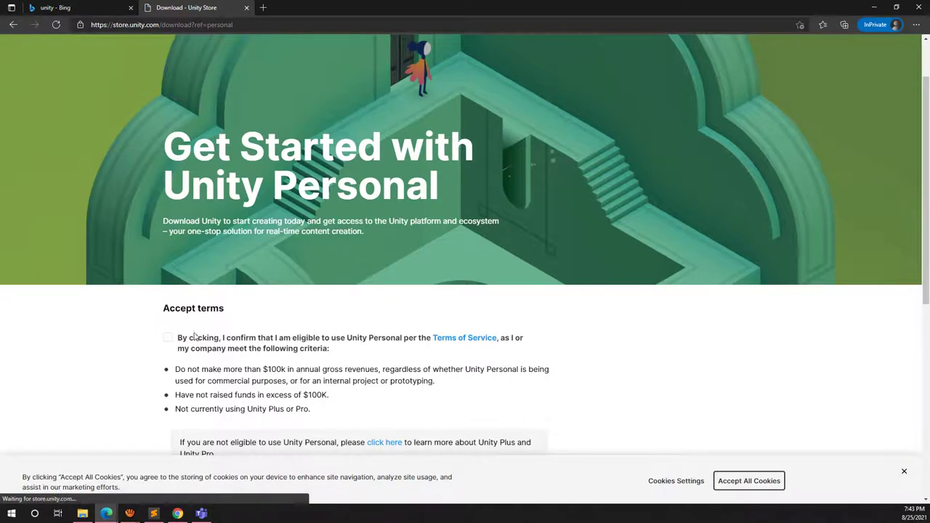
{"action": "scroll", "coordinate": [175, 207], "scroll_direction": "down", "scroll_amount": 2}
Step: Accept the Unity Personal terms and download the Unity Hub installer
{"action": "left_click", "coordinate": [170, 199]}
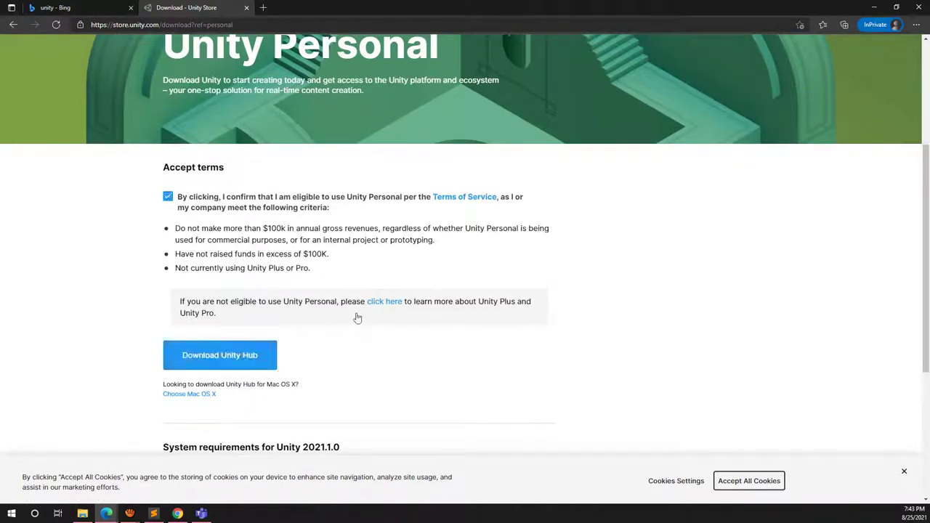
{"action": "scroll", "coordinate": [182, 211], "scroll_direction": "down", "scroll_amount": 2}
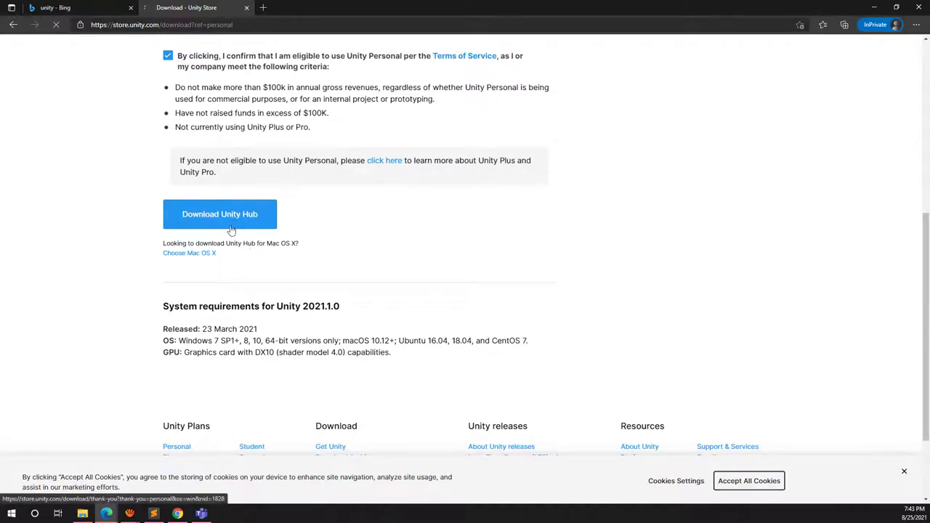
{"action": "left_click", "coordinate": [245, 216]}
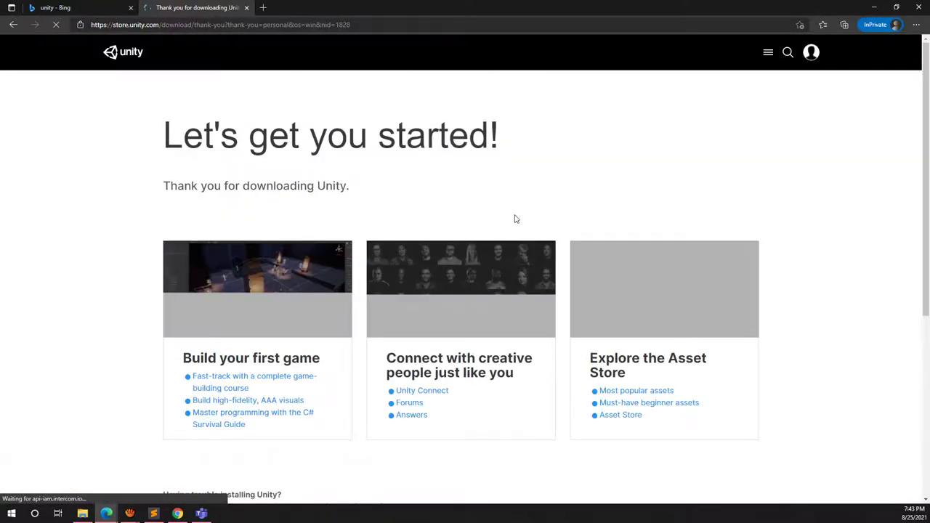
{"action": "scroll", "coordinate": [124, 332], "scroll_direction": "down", "scroll_amount": 2}
{"action": "scroll", "coordinate": [124, 332], "scroll_direction": "up", "scroll_amount": 2}
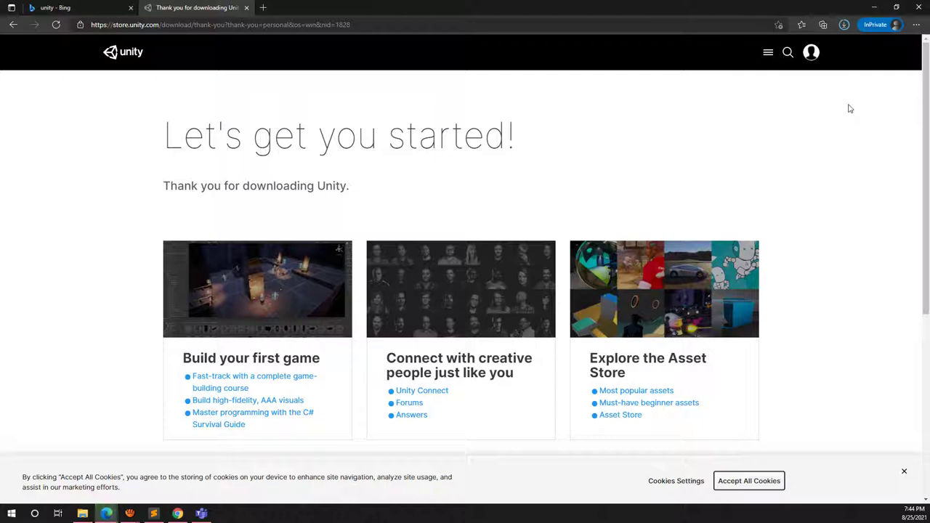
Step: Run UnityHubSetup.exe from Edge's downloads list
{"action": "left_click", "coordinate": [843, 27]}
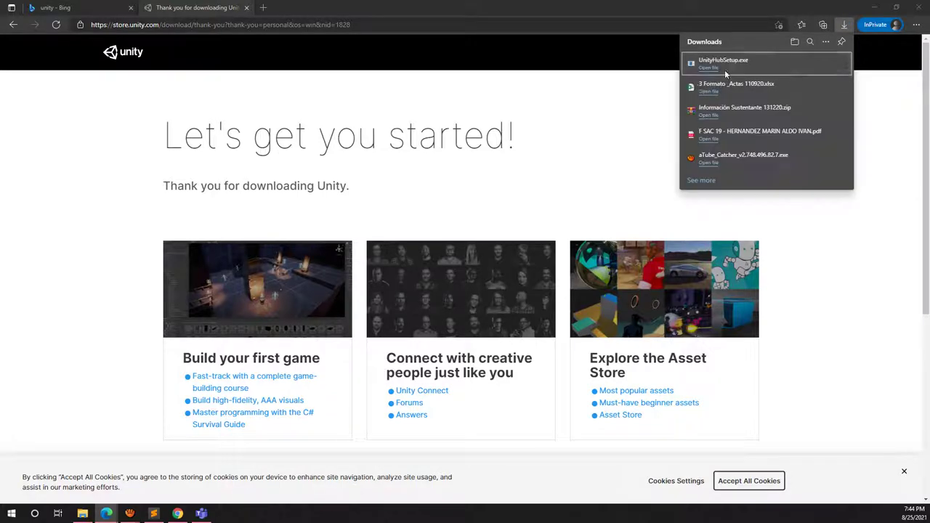
{"action": "left_click", "coordinate": [716, 64]}
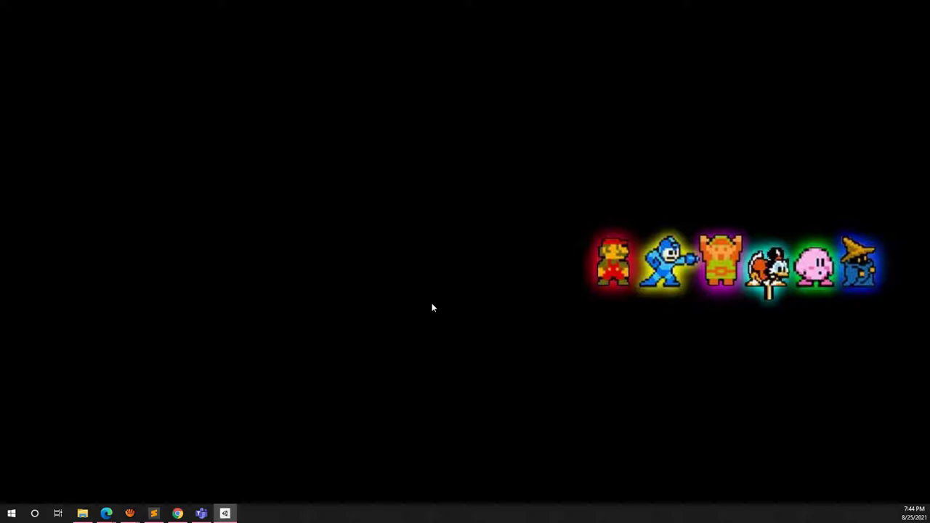
Step: Agree to the license, install Unity Hub to the default folder, and bring Edge back
{"action": "left_click_drag", "start_coordinate": [225, 156], "coordinate": [426, 162]}
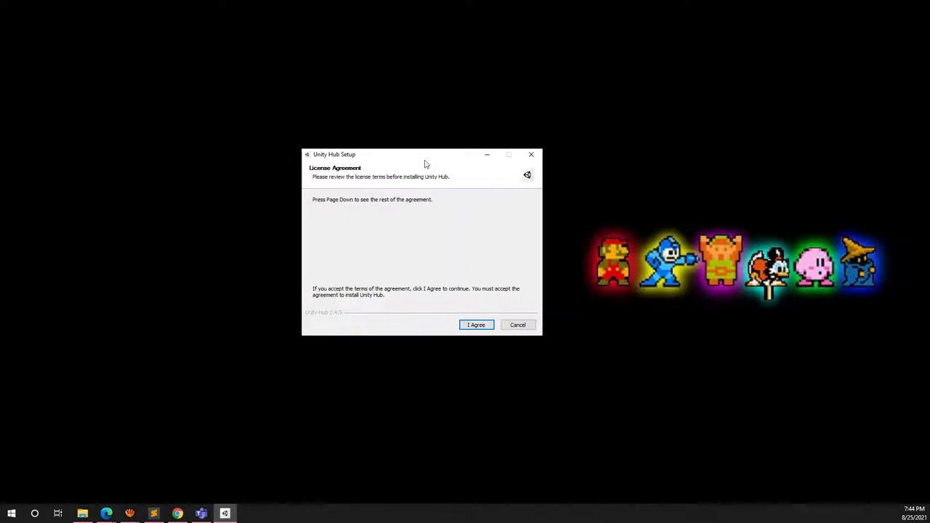
{"action": "left_click", "coordinate": [475, 328]}
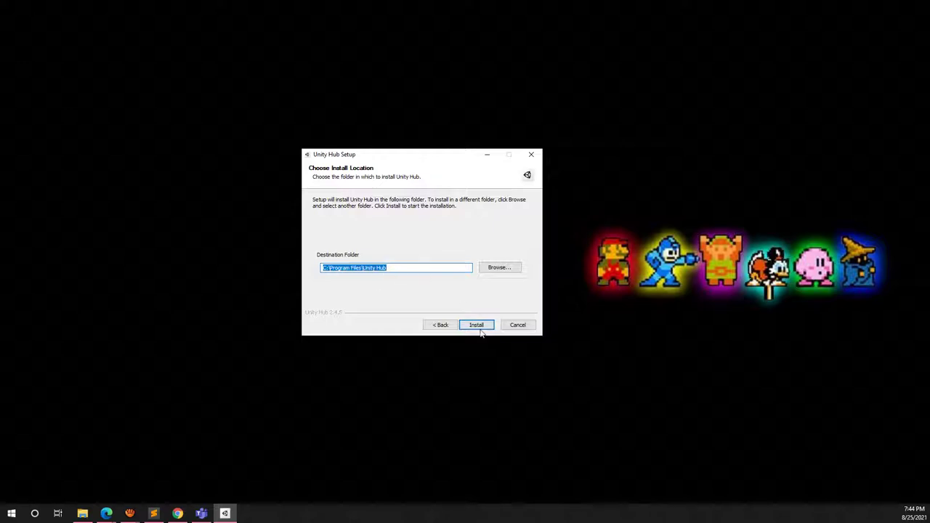
{"action": "left_click", "coordinate": [476, 325]}
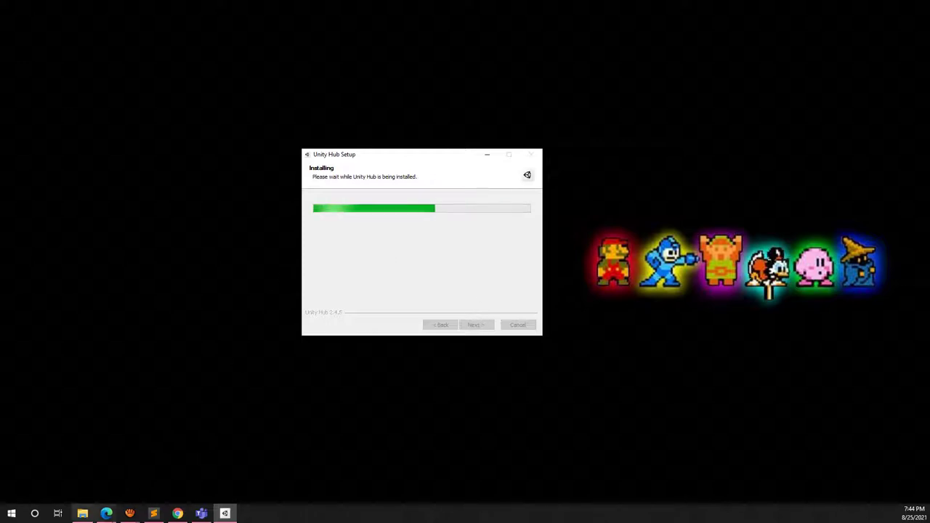
{"action": "mouse_move", "coordinate": [106, 513]}
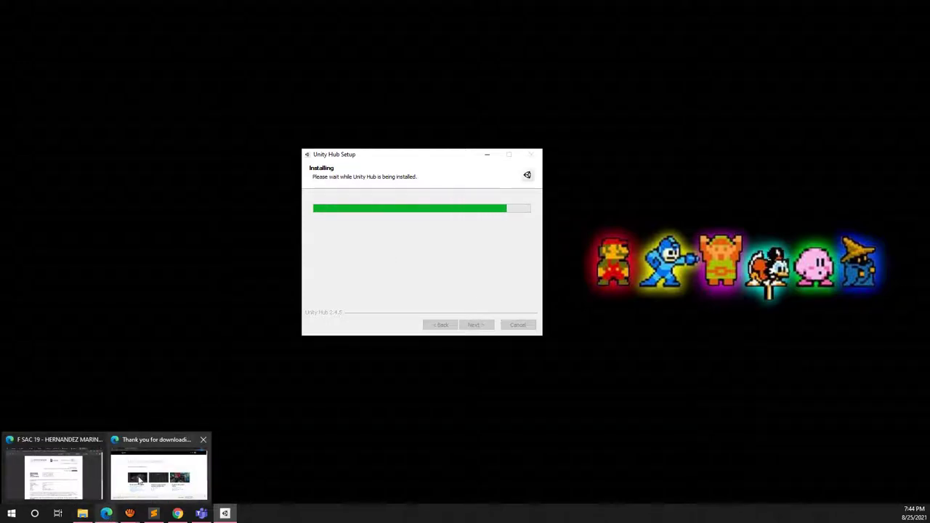
{"action": "left_click", "coordinate": [138, 481]}
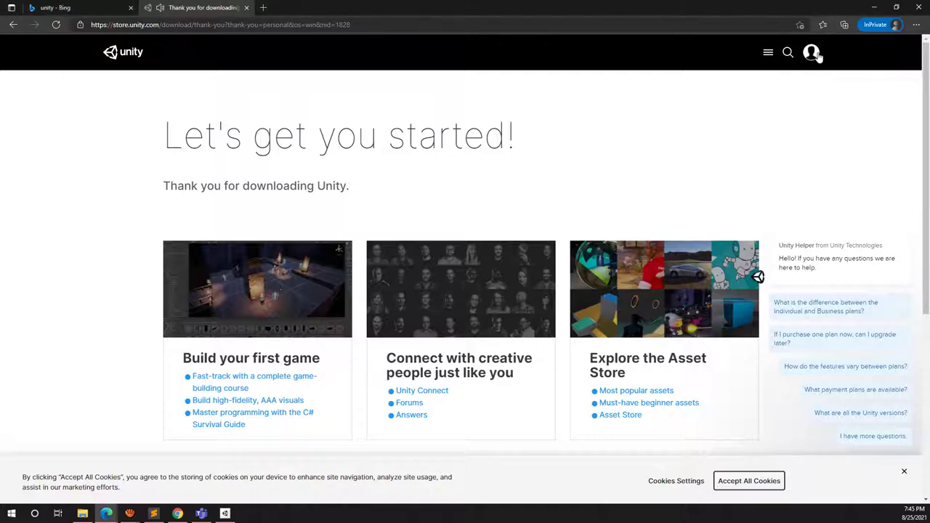
Step: From the Unity ID account panel, dismiss the Helper chat and choose 'Create a Unity ID'
{"action": "left_click", "coordinate": [812, 54]}
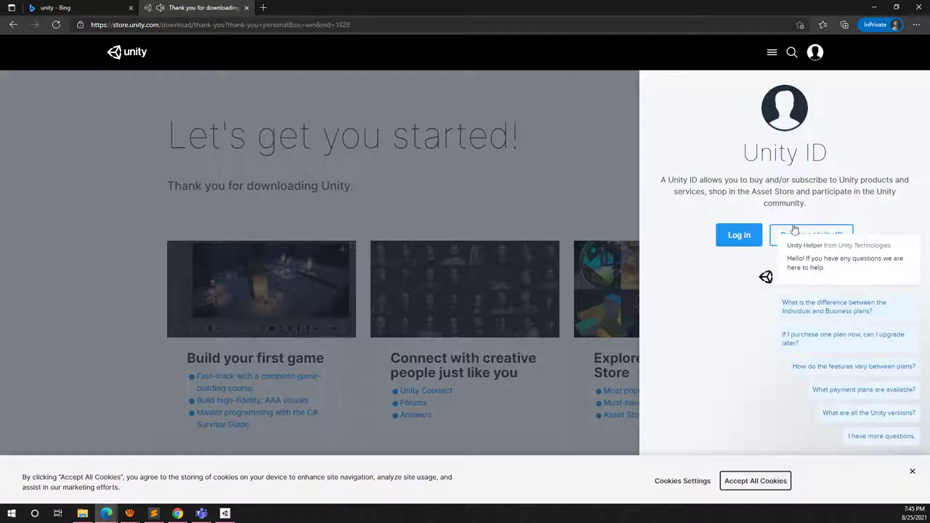
{"action": "left_click", "coordinate": [913, 223]}
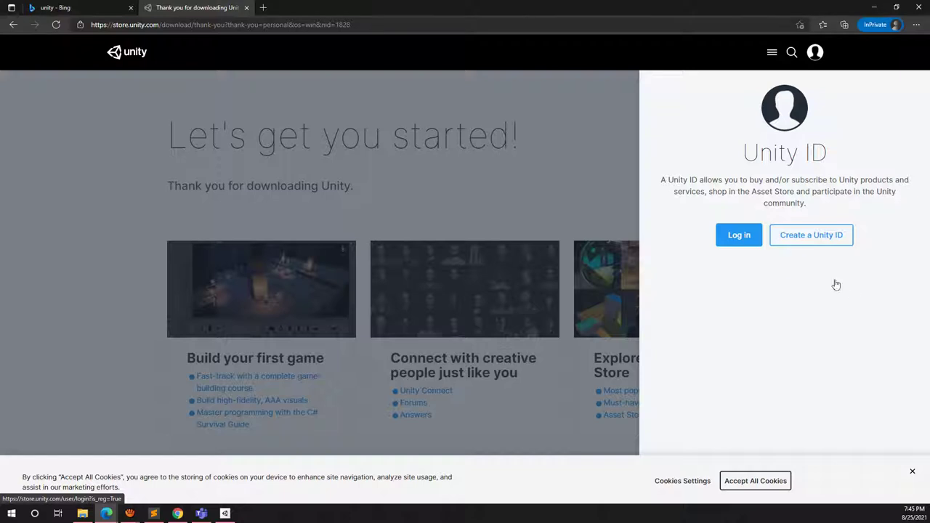
{"action": "left_click", "coordinate": [827, 241]}
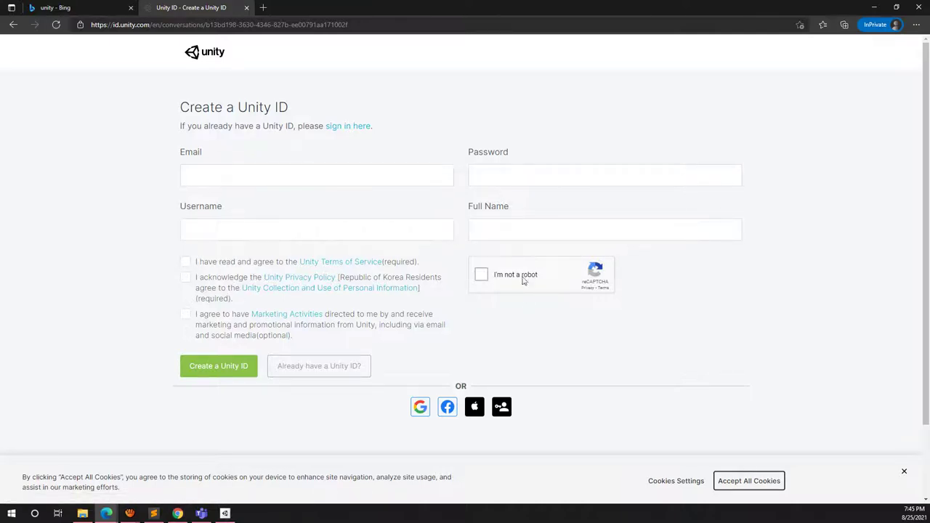
Step: Scroll down the Create a Unity ID form to the social sign-in options
{"action": "scroll", "coordinate": [466, 315], "scroll_direction": "down", "scroll_amount": 2}
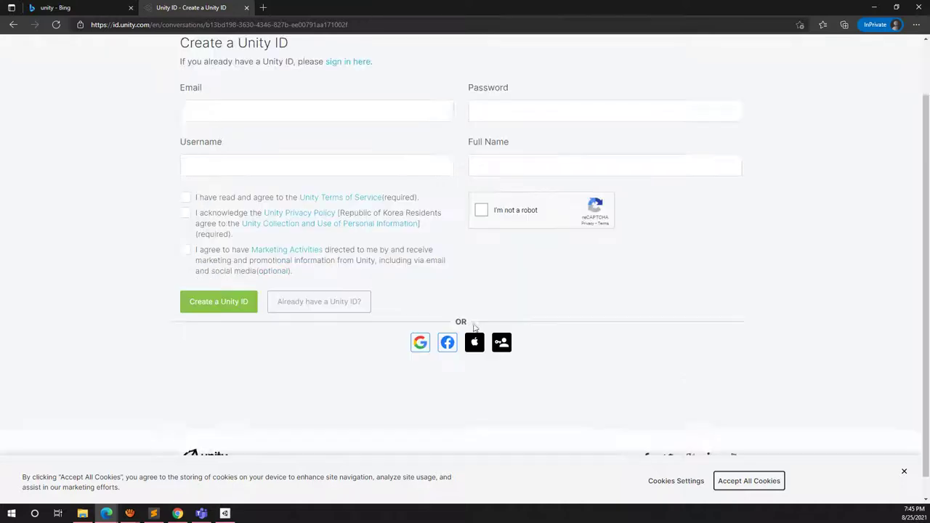
{"action": "scroll", "coordinate": [357, 284], "scroll_direction": "down", "scroll_amount": 1}
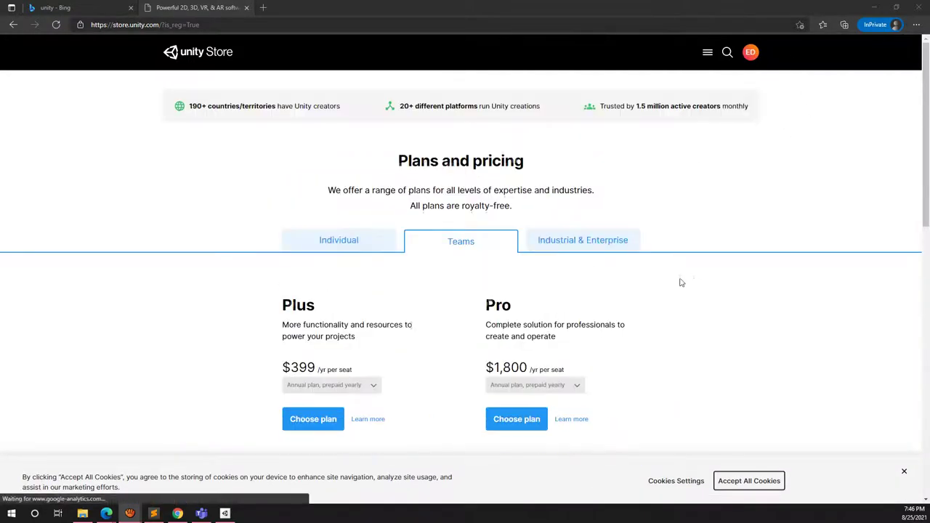
Step: Pick the free Personal plan under Individual plans, then minimize Edge
{"action": "left_click", "coordinate": [359, 245]}
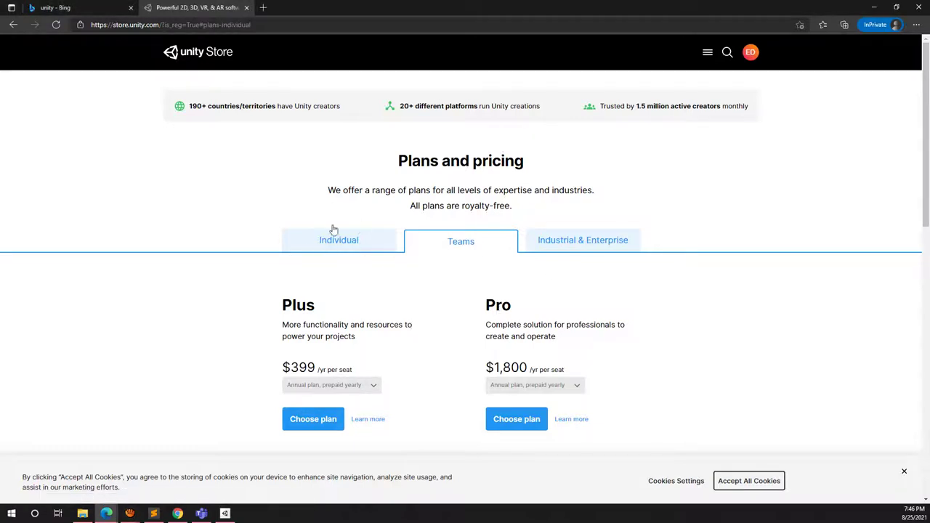
{"action": "left_click", "coordinate": [359, 240]}
{"action": "scroll", "coordinate": [480, 329], "scroll_direction": "down", "scroll_amount": 2}
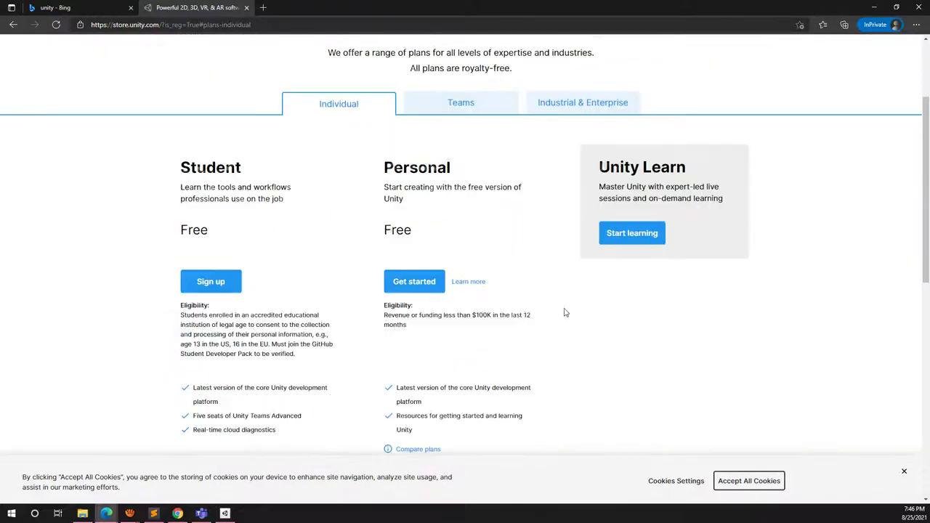
{"action": "scroll", "coordinate": [526, 224], "scroll_direction": "up", "scroll_amount": 2}
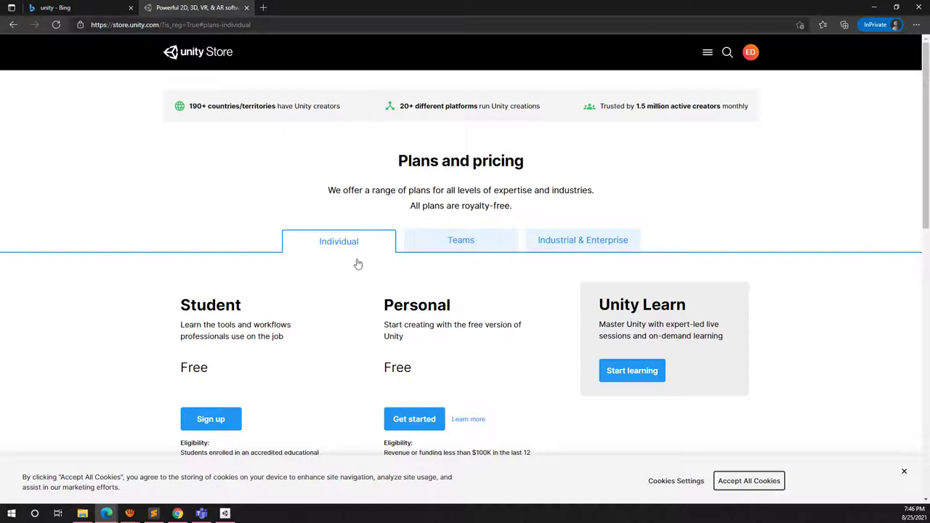
{"action": "scroll", "coordinate": [365, 274], "scroll_direction": "down", "scroll_amount": 3}
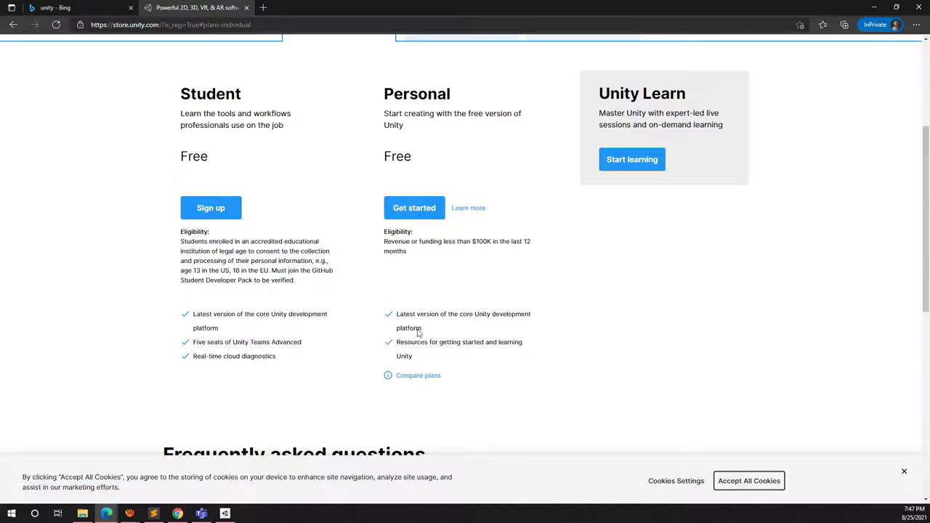
{"action": "left_click", "coordinate": [423, 209]}
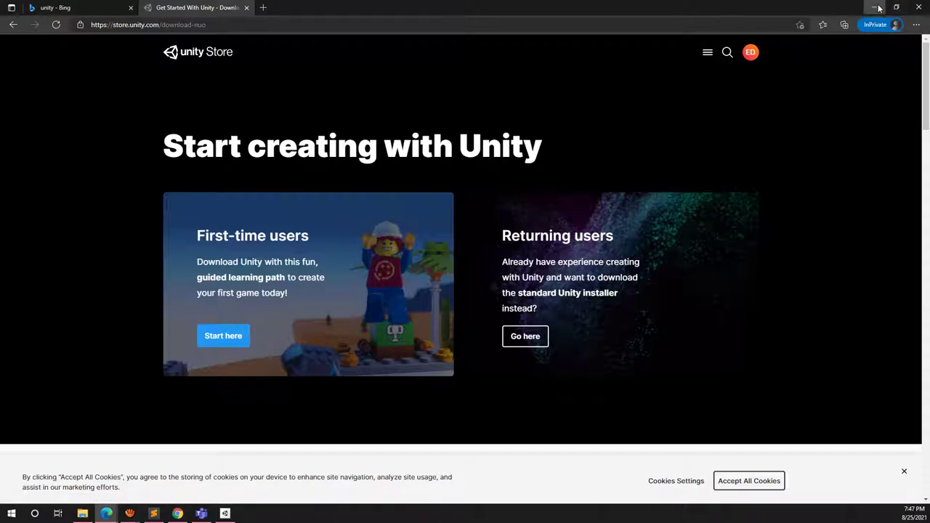
{"action": "left_click", "coordinate": [874, 7]}
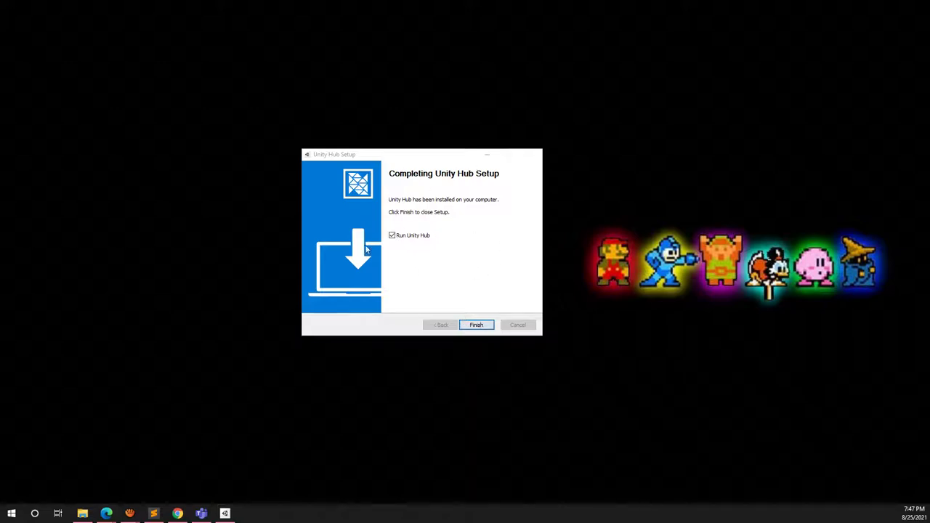
Step: Finish Unity Hub Setup with 'Run Unity Hub' left checked
{"action": "left_click", "coordinate": [478, 327]}
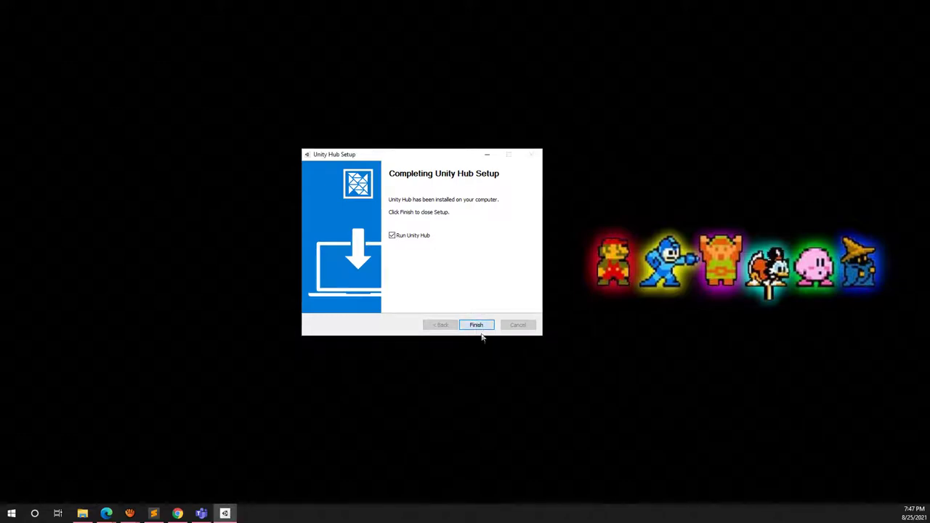
{"action": "left_click", "coordinate": [479, 325]}
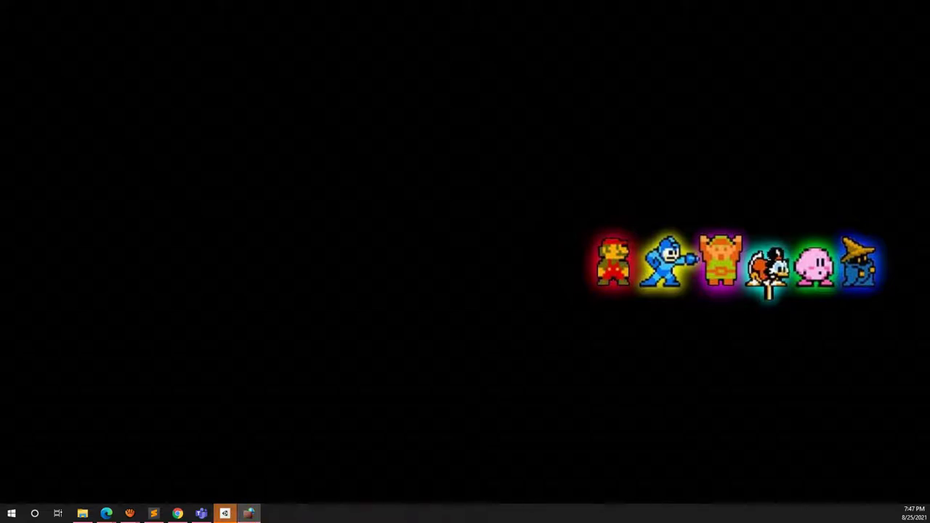
Step: In the firewall alert, tick Private networks alongside Public and allow Unity Hub access
{"action": "left_click", "coordinate": [249, 515]}
{"action": "left_click_drag", "start_coordinate": [521, 144], "coordinate": [407, 165]}
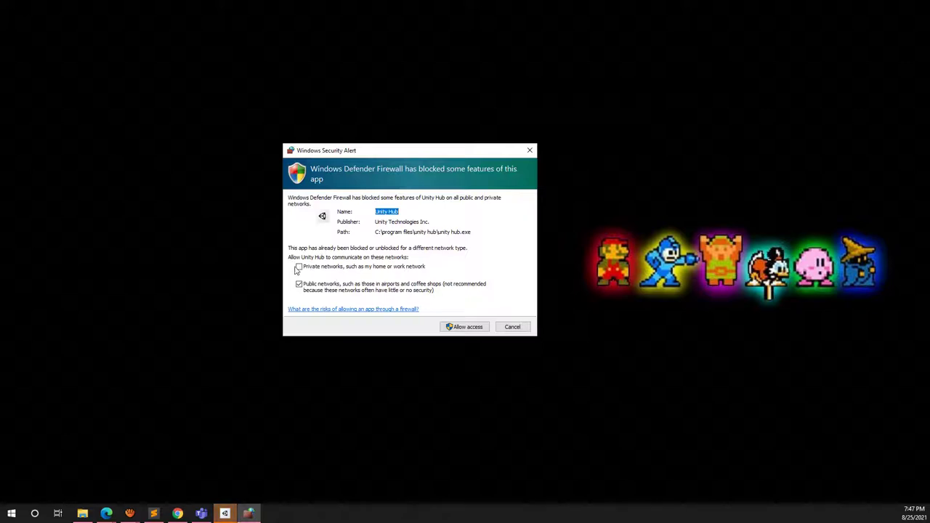
{"action": "left_click", "coordinate": [298, 267]}
{"action": "left_click", "coordinate": [467, 328]}
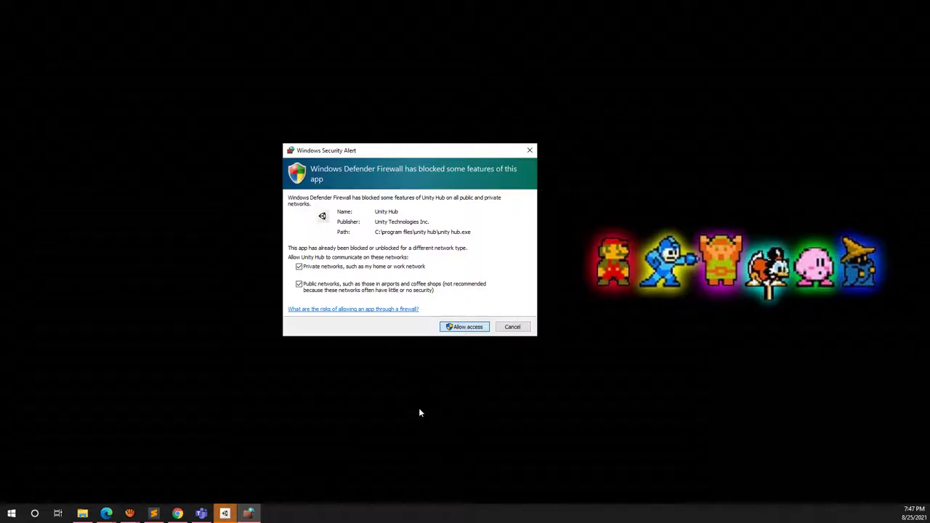
{"action": "left_click", "coordinate": [228, 514]}
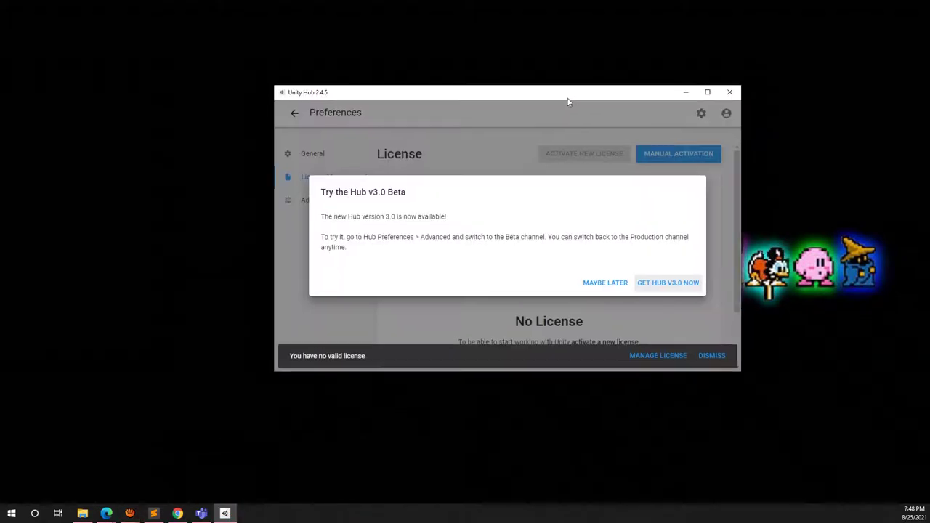
Step: Postpone the Hub v3.0 Beta with Maybe Later and open the account menu
{"action": "left_click_drag", "start_coordinate": [569, 99], "coordinate": [546, 108]}
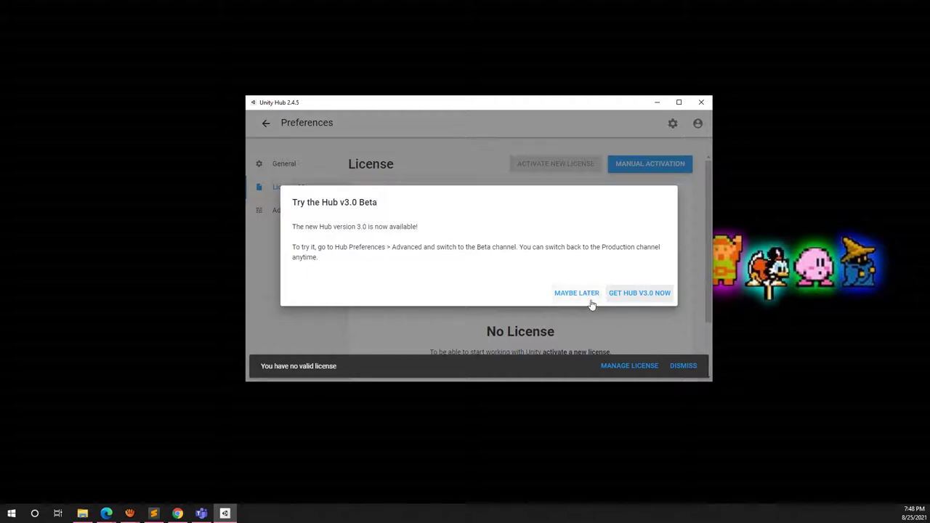
{"action": "left_click", "coordinate": [581, 295]}
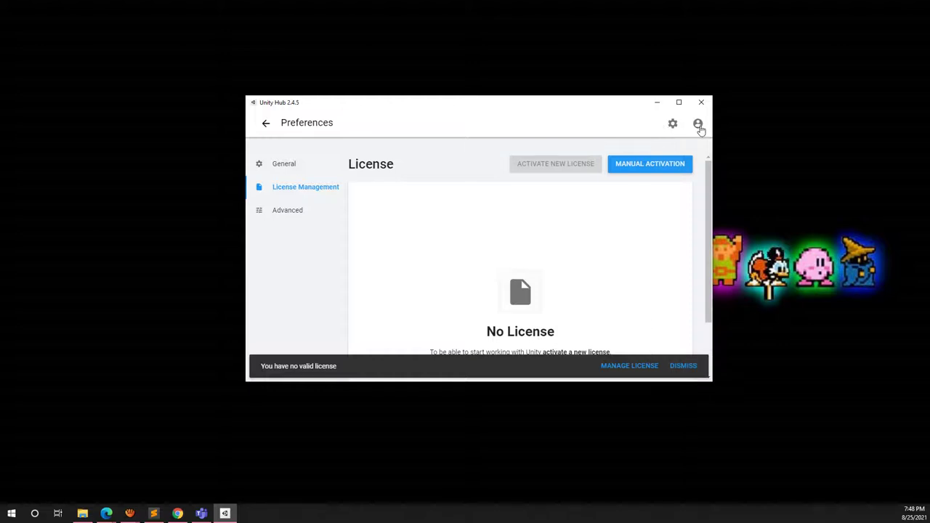
{"action": "left_click", "coordinate": [697, 125]}
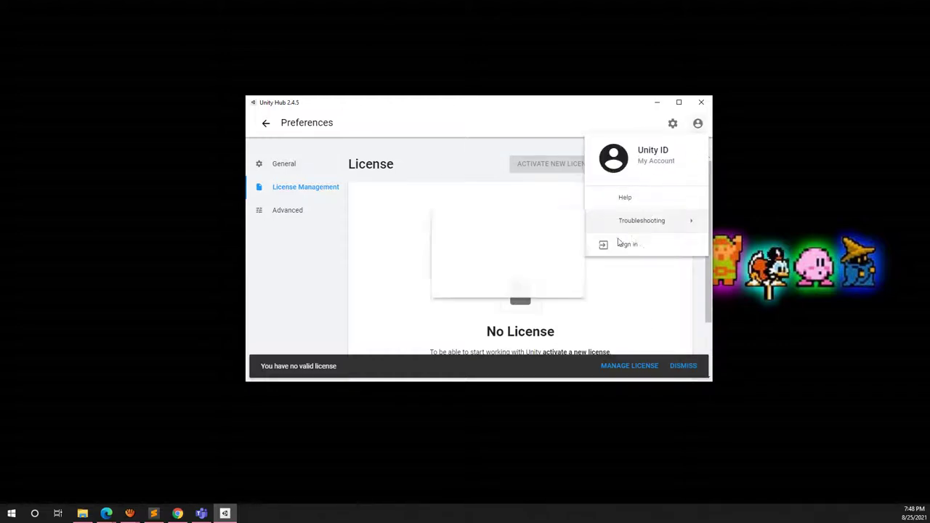
Step: Start Unity ID sign-in from the account menu, dismiss the cookie notice, and choose Google
{"action": "left_click", "coordinate": [618, 119]}
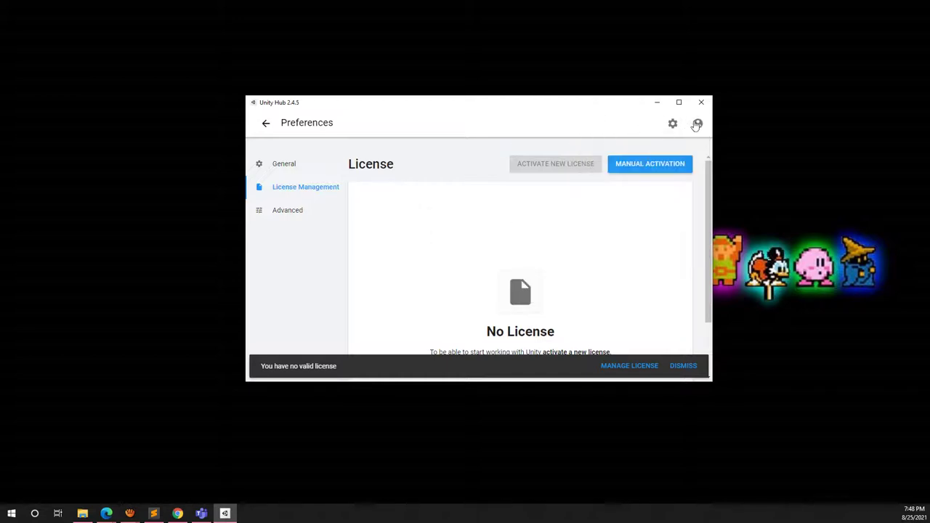
{"action": "left_click", "coordinate": [698, 125]}
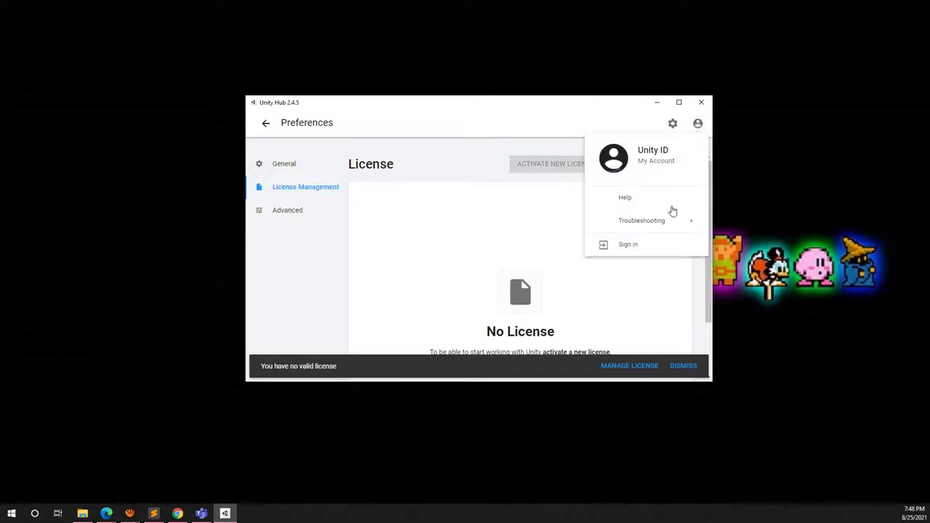
{"action": "left_click", "coordinate": [625, 246]}
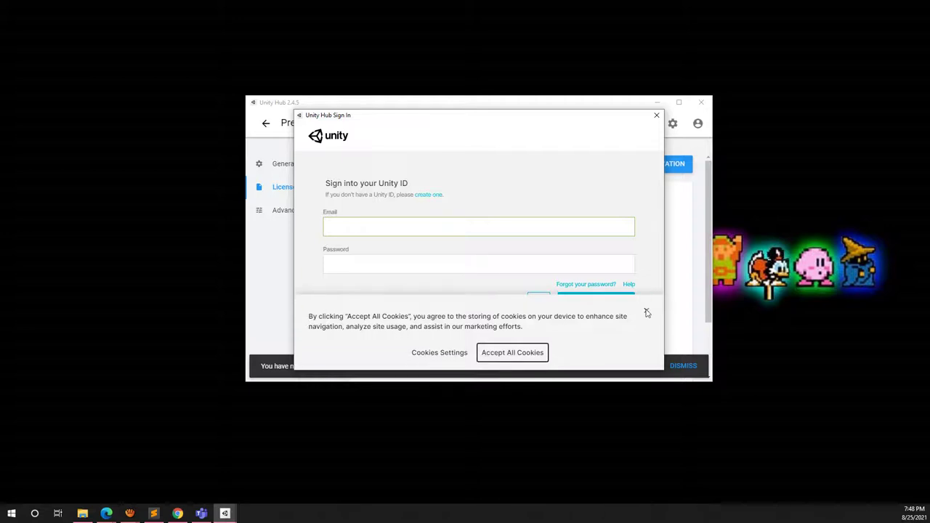
{"action": "left_click", "coordinate": [647, 312]}
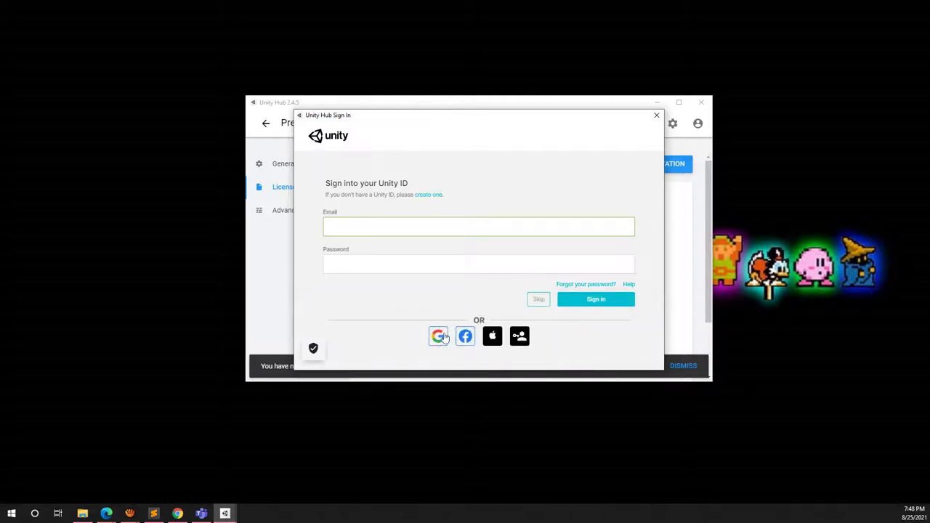
{"action": "left_click", "coordinate": [438, 336]}
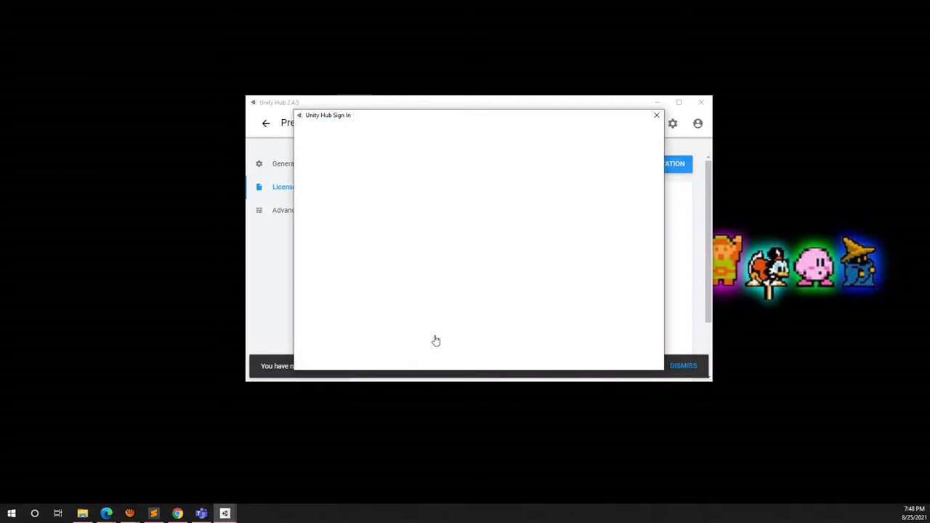
Step: Enter the Google account e-mail and confirm the 2-step verification answered on the phone
{"action": "left_click", "coordinate": [494, 300]}
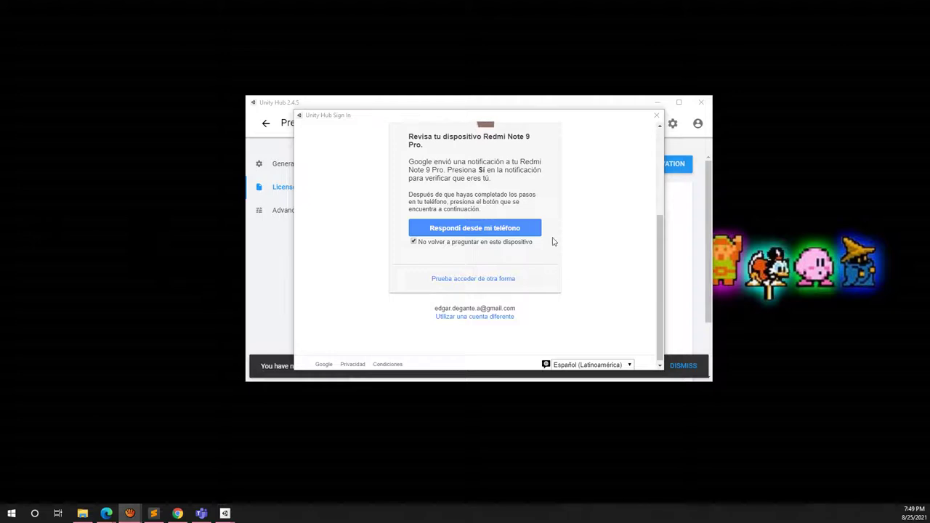
{"action": "scroll", "coordinate": [589, 248], "scroll_direction": "up", "scroll_amount": 3}
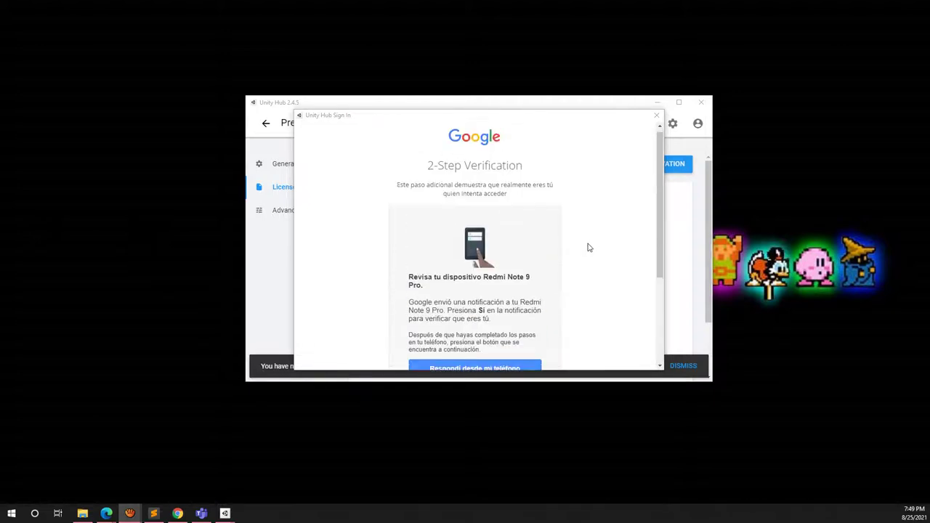
{"action": "scroll", "coordinate": [589, 248], "scroll_direction": "down", "scroll_amount": 3}
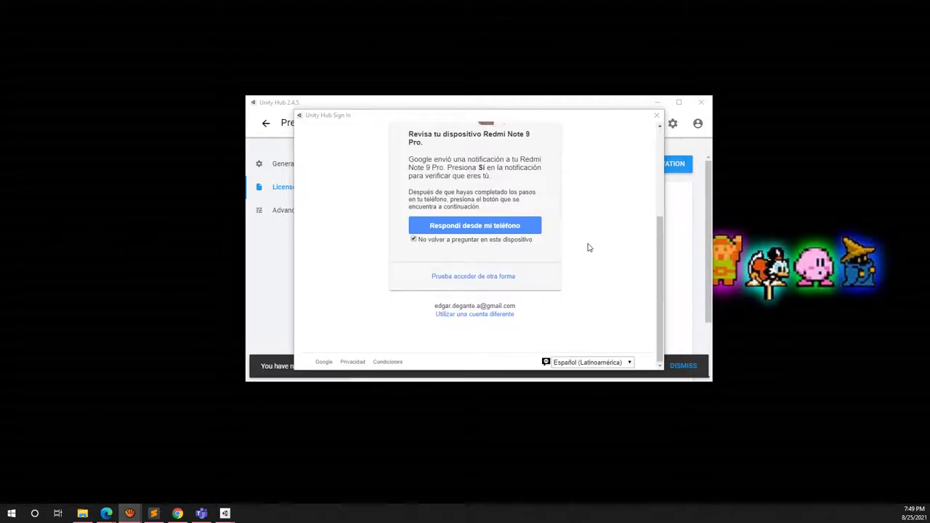
{"action": "scroll", "coordinate": [571, 237], "scroll_direction": "up", "scroll_amount": 3}
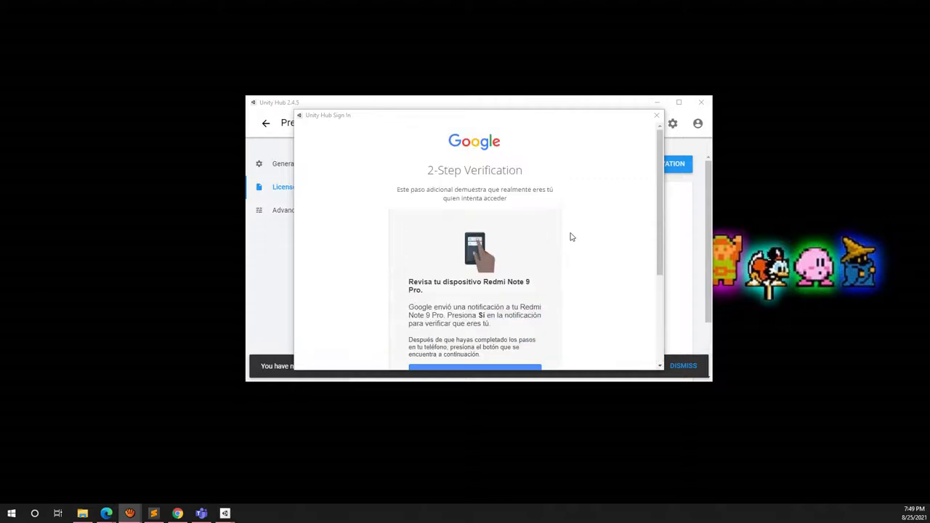
{"action": "scroll", "coordinate": [572, 236], "scroll_direction": "down", "scroll_amount": 3}
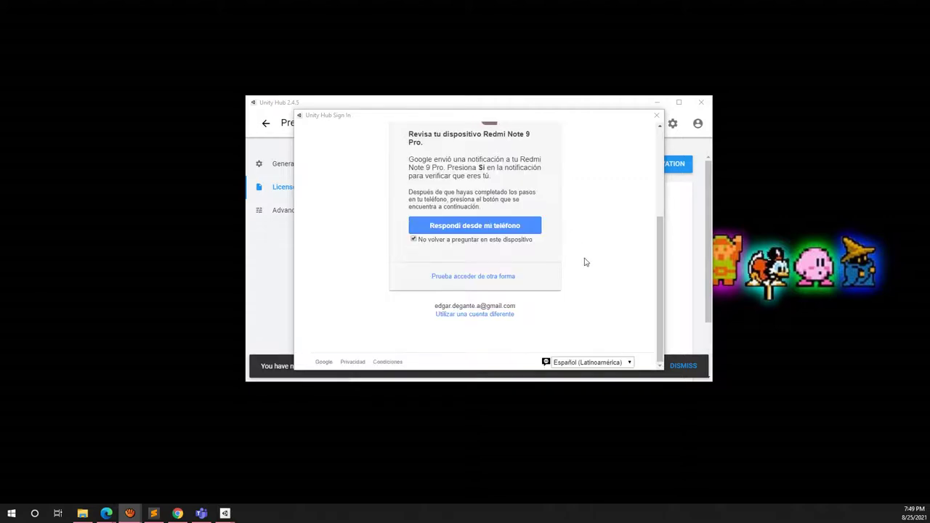
{"action": "left_click", "coordinate": [470, 233]}
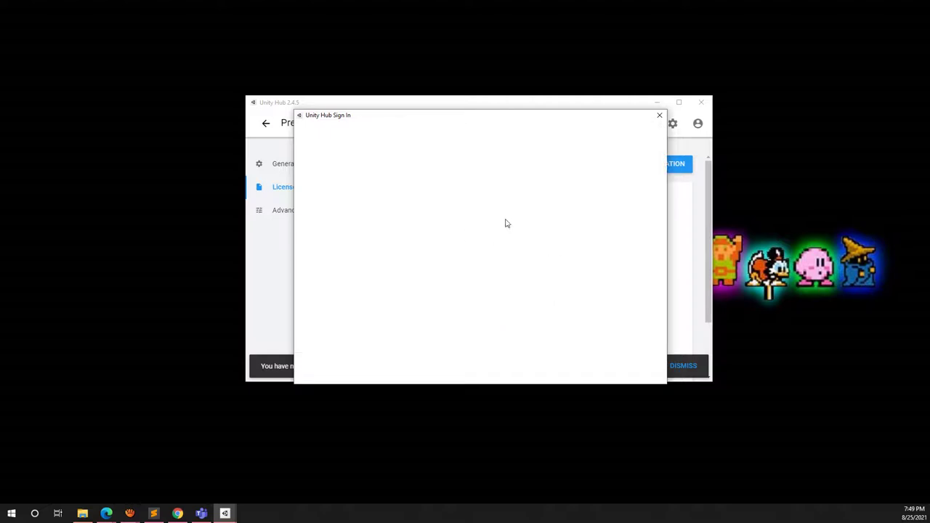
{"action": "scroll", "coordinate": [612, 276], "scroll_direction": "down", "scroll_amount": 2}
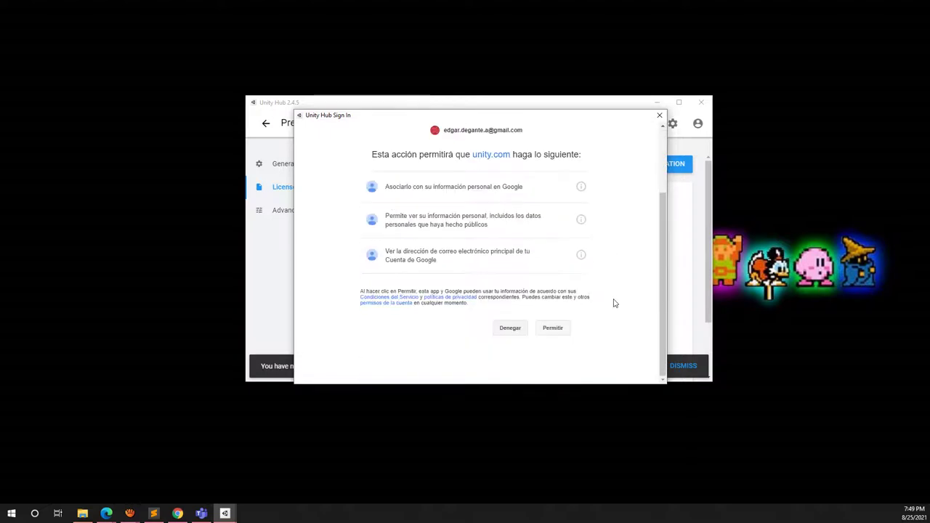
Step: Allow unity.com access to the Google account, dismiss the no-license notice, and return to Projects
{"action": "left_click", "coordinate": [552, 328]}
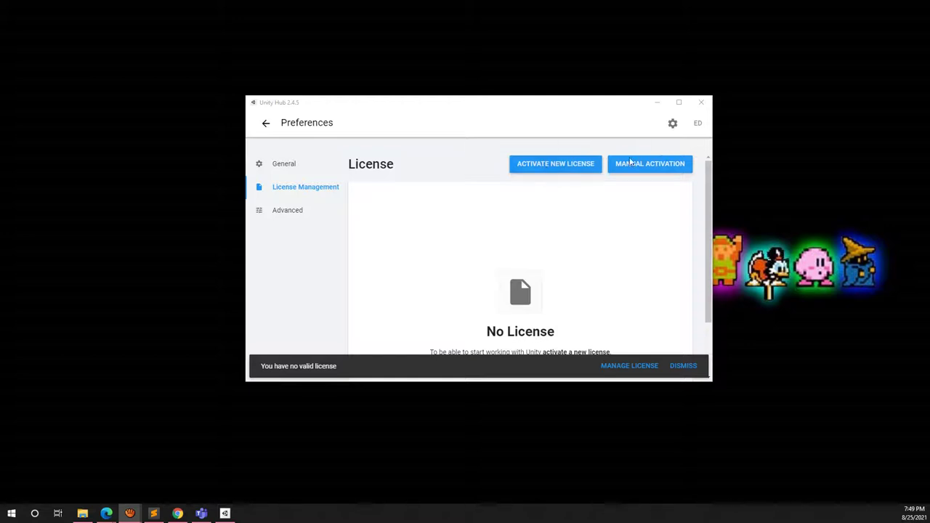
{"action": "left_click", "coordinate": [684, 365]}
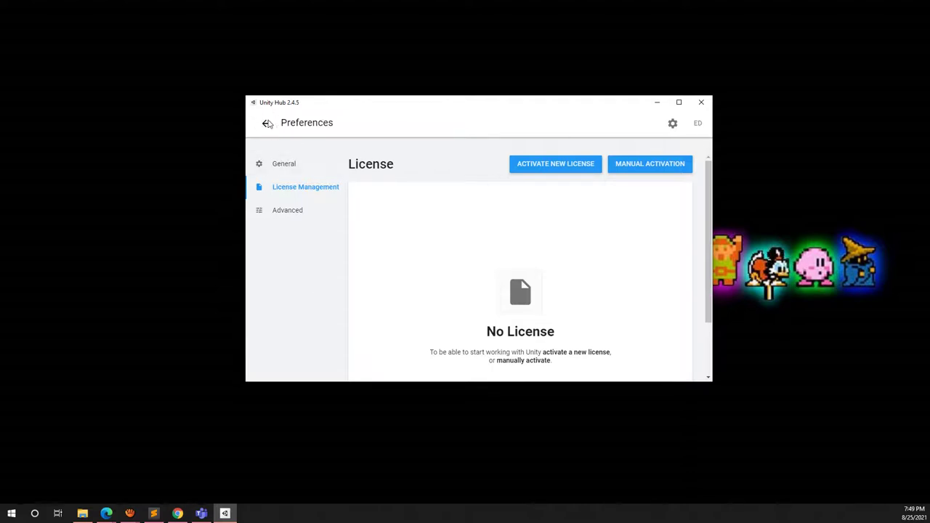
{"action": "left_click", "coordinate": [267, 125]}
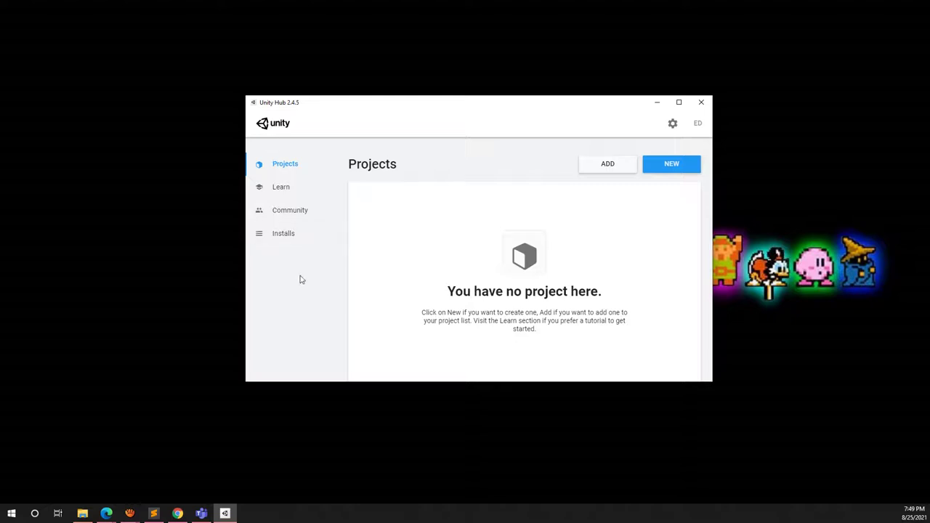
Step: Switch to the Installs page from the left sidebar
{"action": "left_click", "coordinate": [283, 236]}
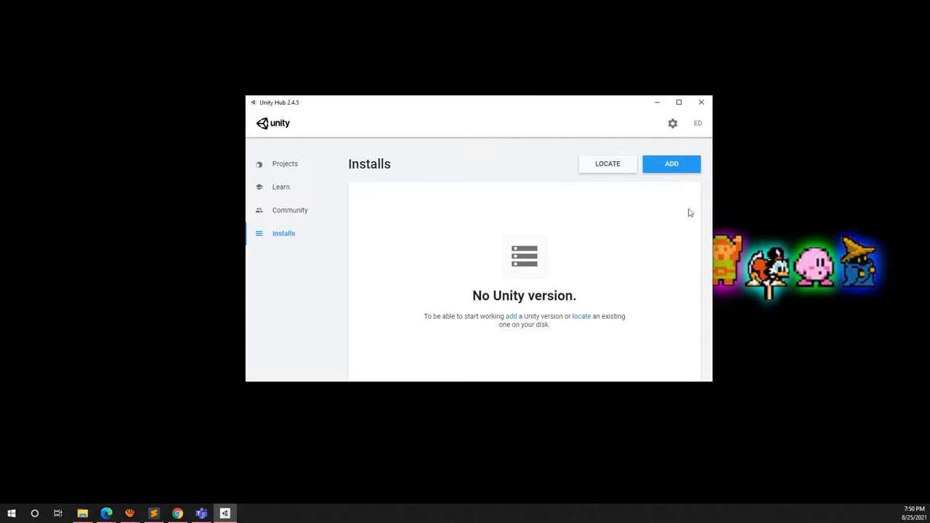
Step: Add a Unity version, keeping the recommended 2020.3.16f1 (LTS) release, and continue to modules
{"action": "left_click", "coordinate": [674, 166]}
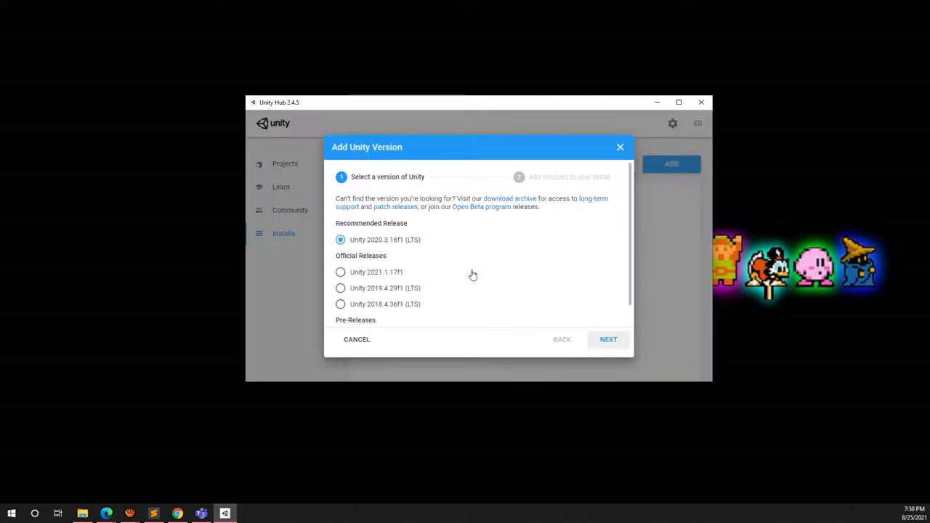
{"action": "scroll", "coordinate": [451, 276], "scroll_direction": "down", "scroll_amount": 1}
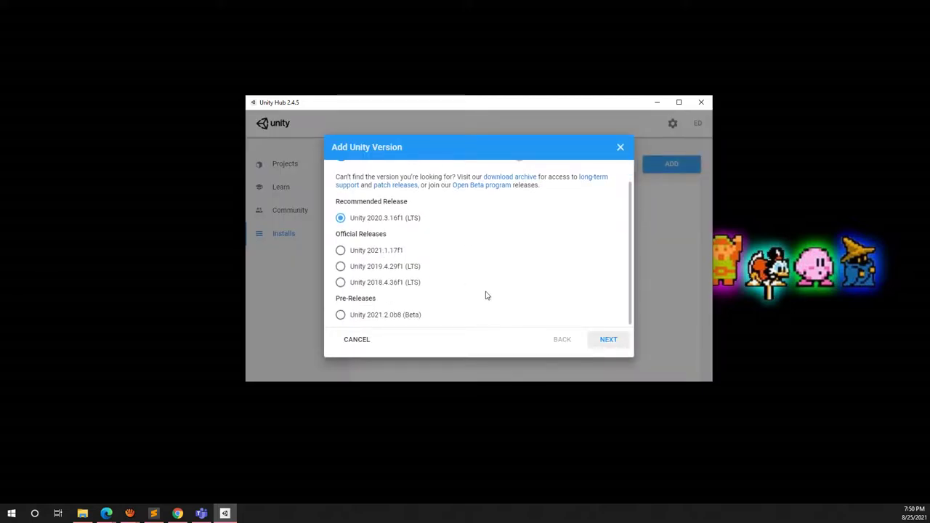
{"action": "scroll", "coordinate": [487, 296], "scroll_direction": "up", "scroll_amount": 1}
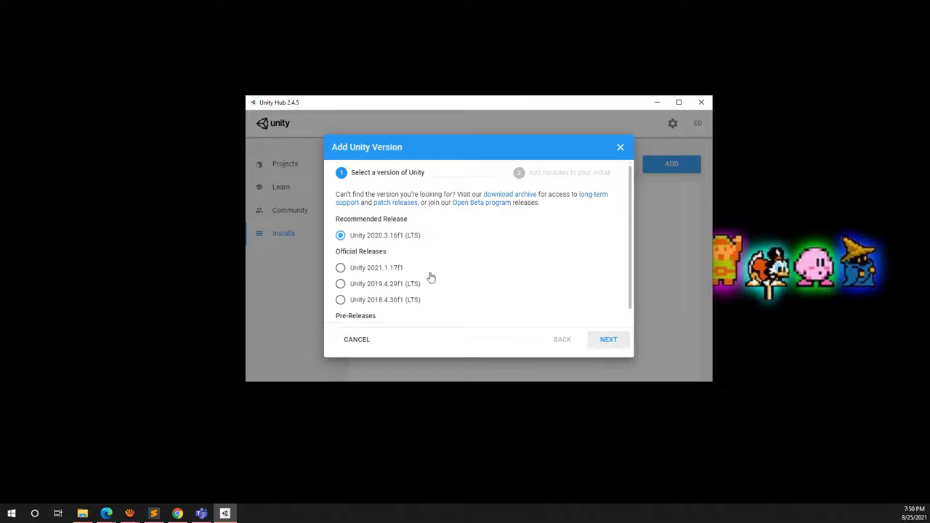
{"action": "scroll", "coordinate": [430, 277], "scroll_direction": "down", "scroll_amount": 1}
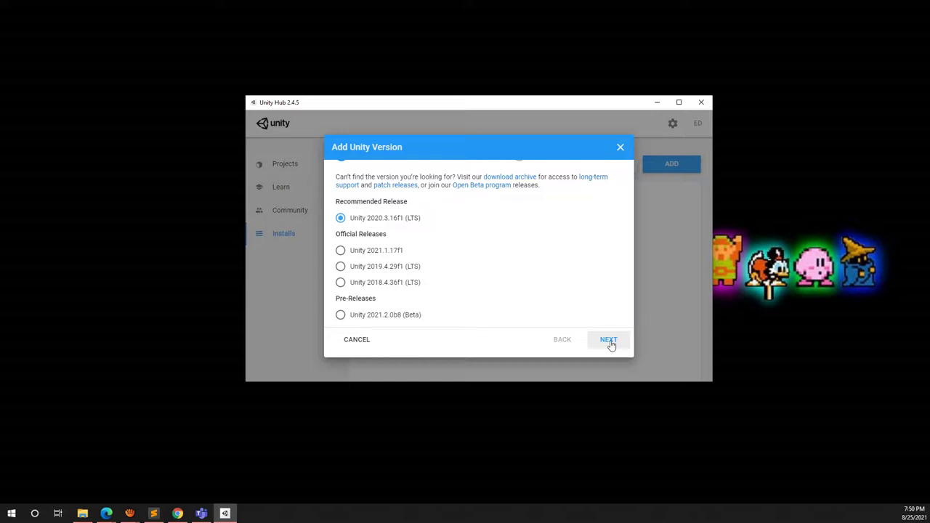
{"action": "left_click", "coordinate": [609, 341]}
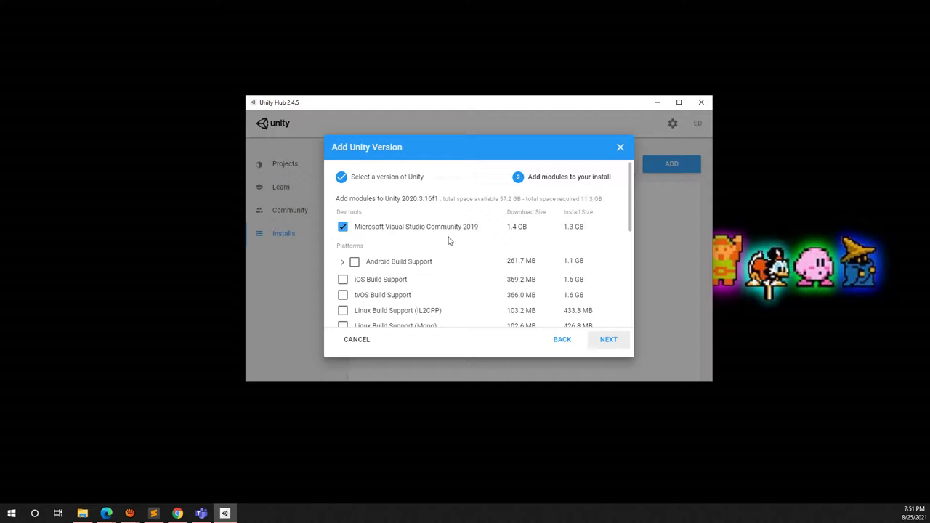
Step: Untick Microsoft Visual Studio Community 2019 in the module list
{"action": "scroll", "coordinate": [457, 280], "scroll_direction": "down", "scroll_amount": 5}
{"action": "scroll", "coordinate": [458, 285], "scroll_direction": "up", "scroll_amount": 5}
{"action": "left_click", "coordinate": [343, 229]}
{"action": "left_click", "coordinate": [346, 231]}
{"action": "left_click", "coordinate": [344, 228]}
Step: Review the remaining modules with Documentation included and confirm to begin the install
{"action": "scroll", "coordinate": [428, 278], "scroll_direction": "down", "scroll_amount": 3}
{"action": "scroll", "coordinate": [404, 261], "scroll_direction": "up", "scroll_amount": 2}
{"action": "scroll", "coordinate": [409, 260], "scroll_direction": "down", "scroll_amount": 1}
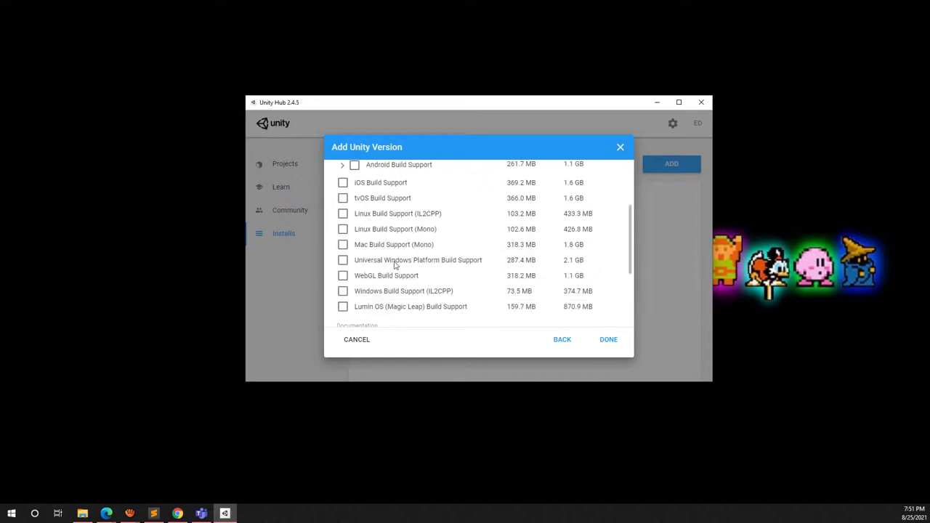
{"action": "scroll", "coordinate": [396, 266], "scroll_direction": "up", "scroll_amount": 1}
{"action": "scroll", "coordinate": [455, 289], "scroll_direction": "down", "scroll_amount": 1}
{"action": "scroll", "coordinate": [392, 280], "scroll_direction": "up", "scroll_amount": 1}
{"action": "scroll", "coordinate": [391, 273], "scroll_direction": "up", "scroll_amount": 1}
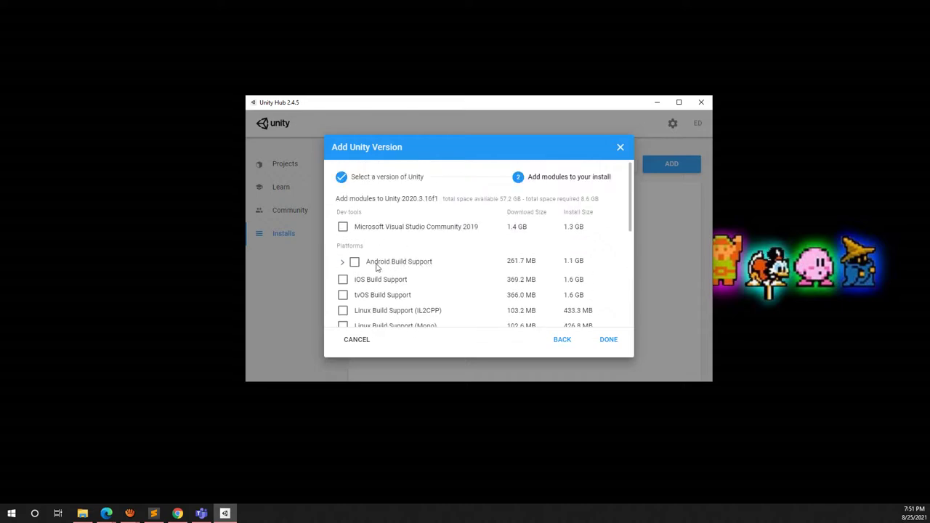
{"action": "scroll", "coordinate": [372, 284], "scroll_direction": "down", "scroll_amount": 1}
{"action": "scroll", "coordinate": [371, 282], "scroll_direction": "down", "scroll_amount": 1}
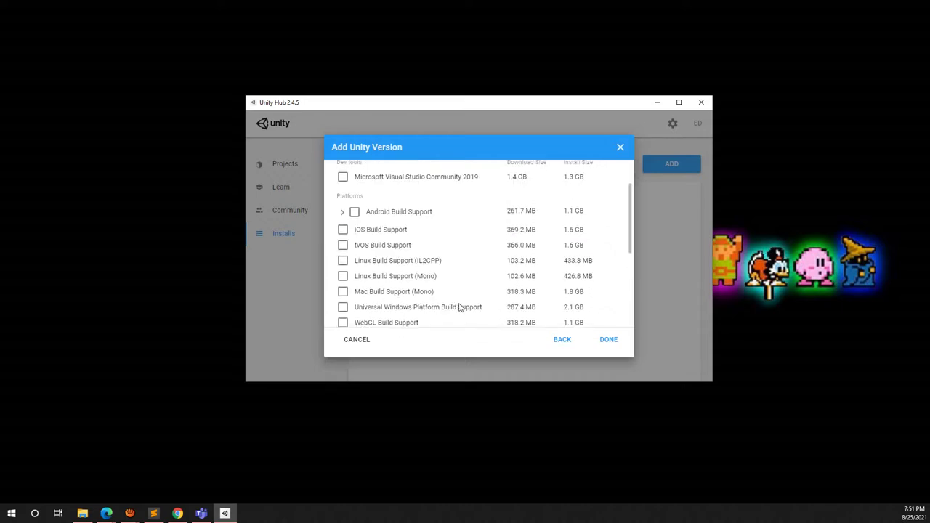
{"action": "scroll", "coordinate": [451, 291], "scroll_direction": "down", "scroll_amount": 1}
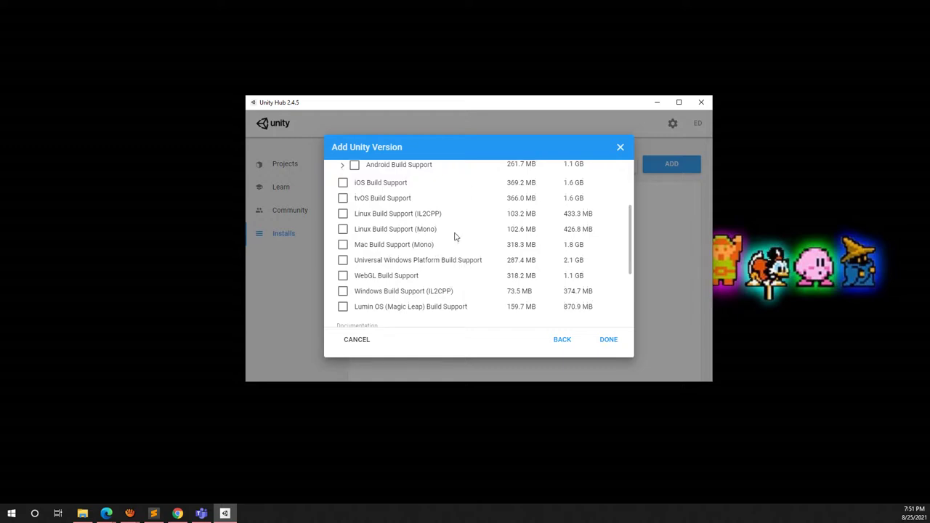
{"action": "scroll", "coordinate": [482, 263], "scroll_direction": "up", "scroll_amount": 1}
{"action": "scroll", "coordinate": [482, 263], "scroll_direction": "up", "scroll_amount": 1}
{"action": "scroll", "coordinate": [486, 261], "scroll_direction": "down", "scroll_amount": 1}
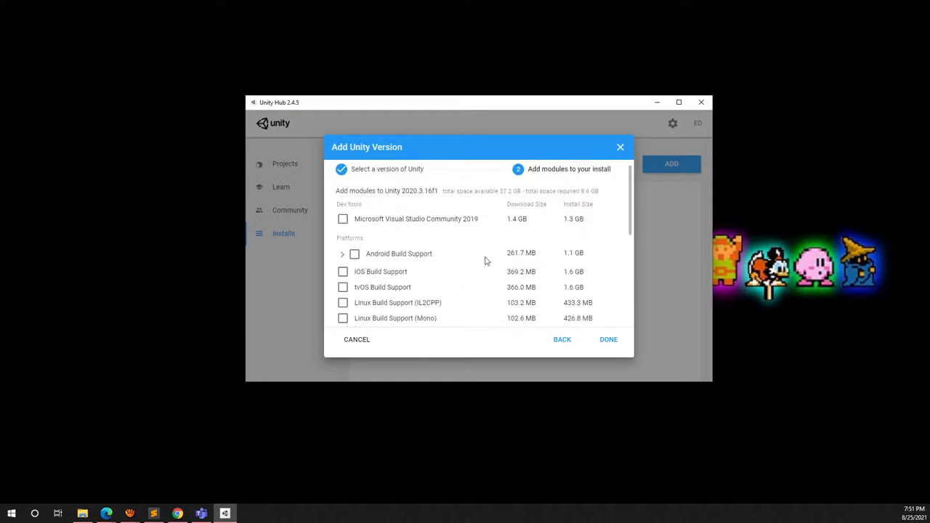
{"action": "scroll", "coordinate": [518, 293], "scroll_direction": "down", "scroll_amount": 2}
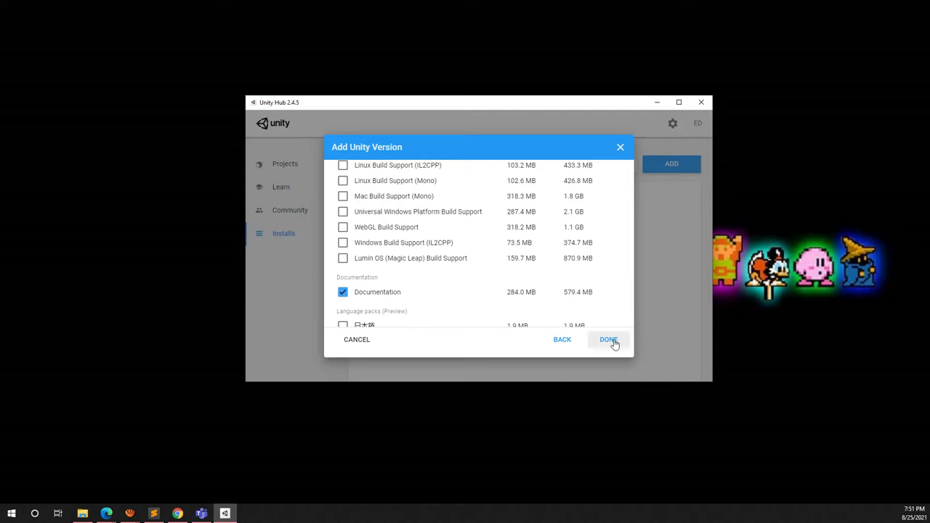
{"action": "left_click", "coordinate": [609, 340]}
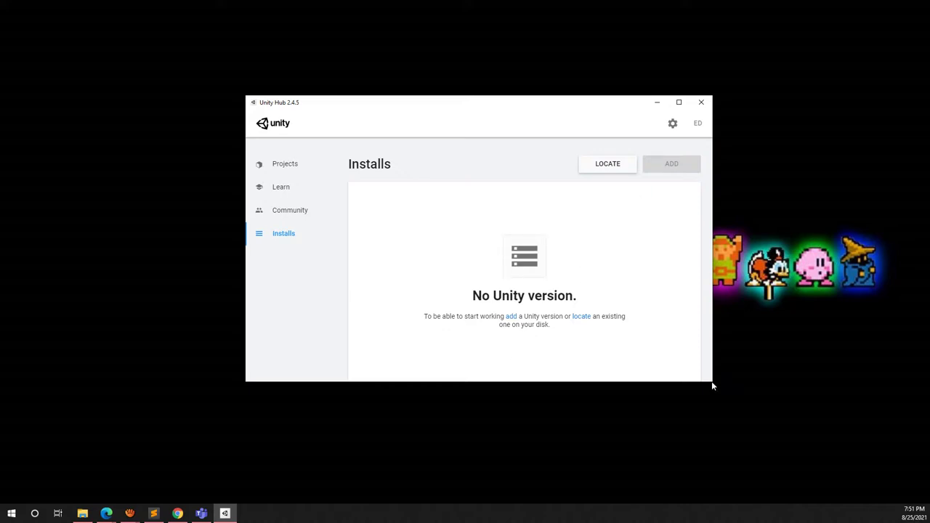
Step: Enlarge and reposition the Unity Hub window while Unity 2020.3.16f1 LTS finishes installing
{"action": "left_click_drag", "start_coordinate": [712, 387], "coordinate": [796, 445]}
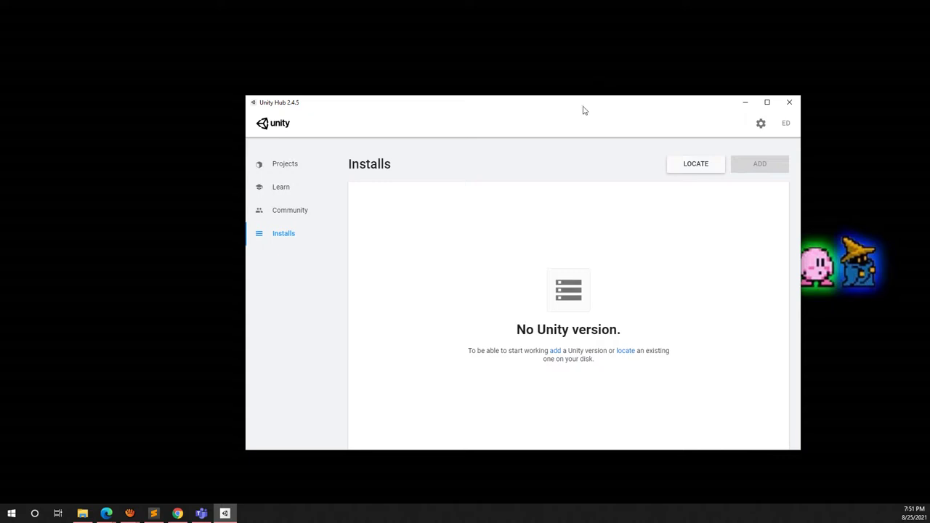
{"action": "left_click_drag", "start_coordinate": [575, 103], "coordinate": [535, 76]}
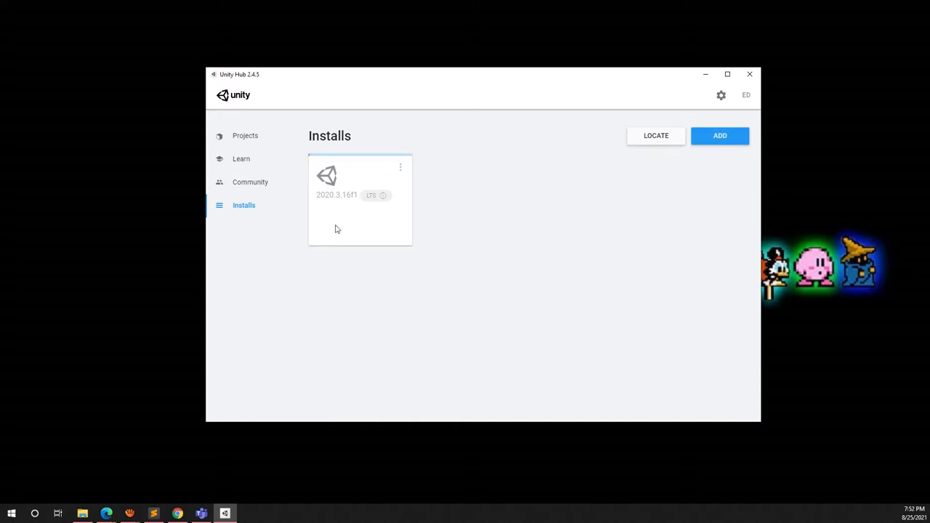
{"action": "mouse_move", "coordinate": [383, 195]}
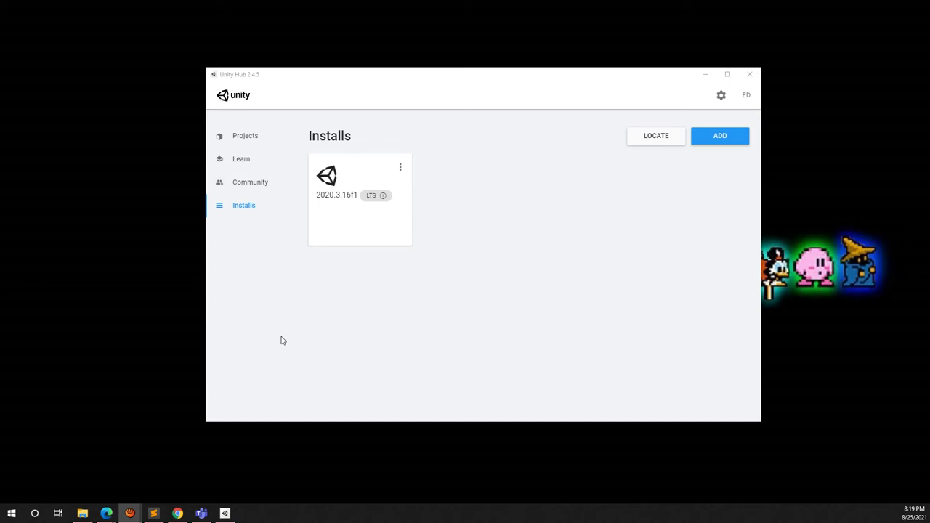
{"action": "left_click", "coordinate": [404, 332]}
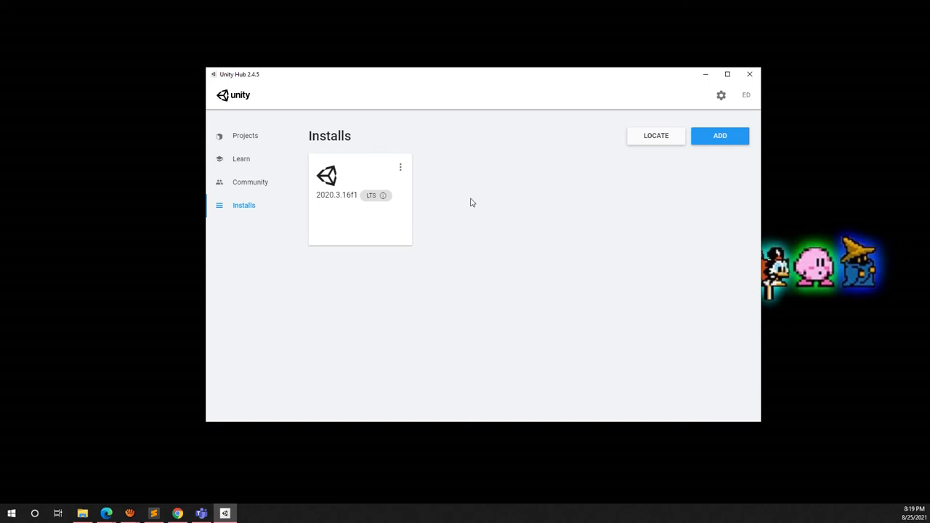
{"action": "left_click", "coordinate": [400, 169]}
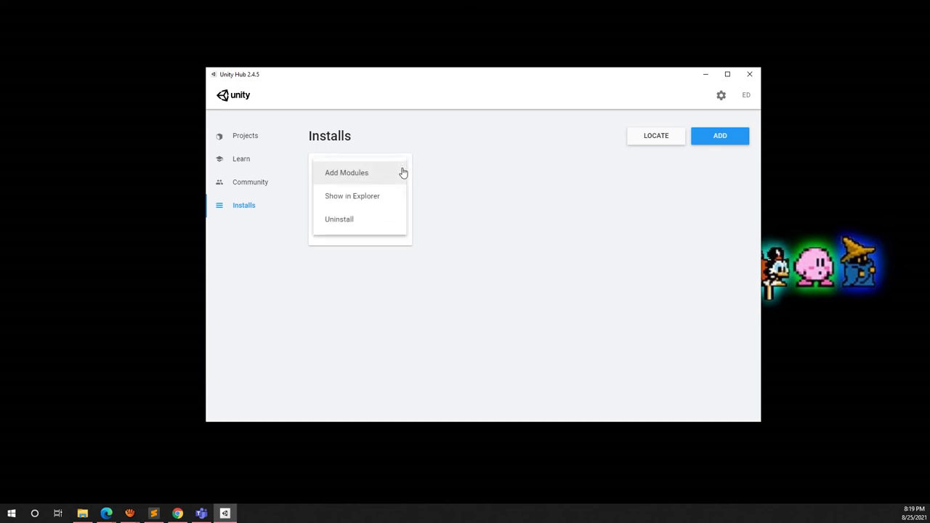
{"action": "left_click", "coordinate": [350, 181]}
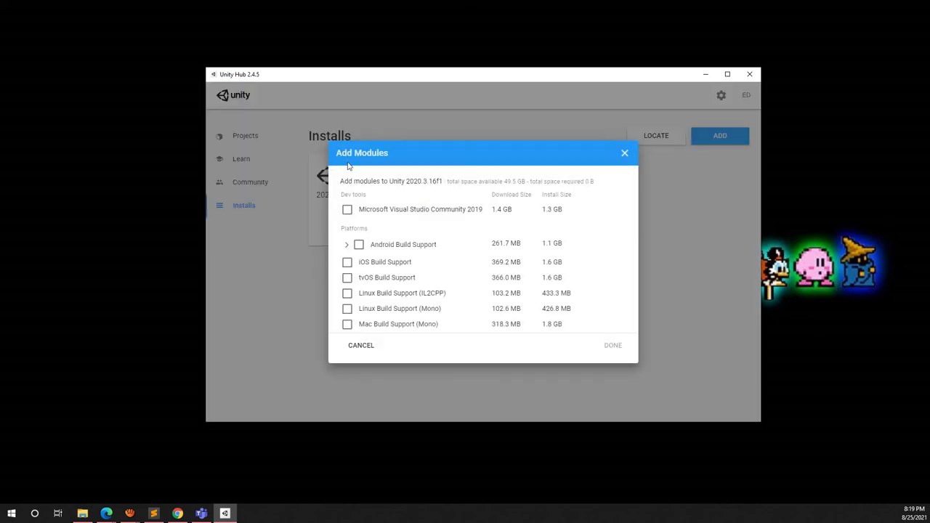
{"action": "scroll", "coordinate": [462, 260], "scroll_direction": "down", "scroll_amount": 2}
{"action": "scroll", "coordinate": [468, 269], "scroll_direction": "down", "scroll_amount": 5}
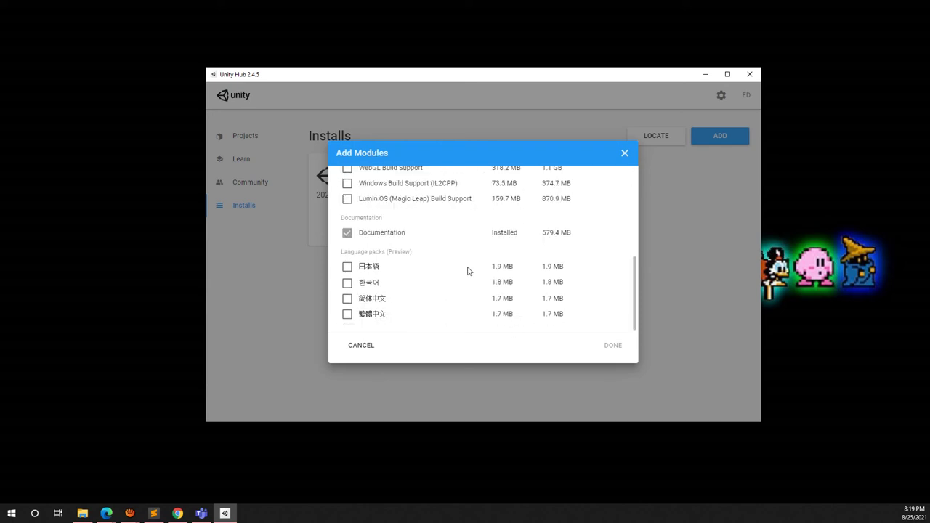
{"action": "scroll", "coordinate": [467, 272], "scroll_direction": "up", "scroll_amount": 10}
{"action": "scroll", "coordinate": [487, 280], "scroll_direction": "down", "scroll_amount": 2}
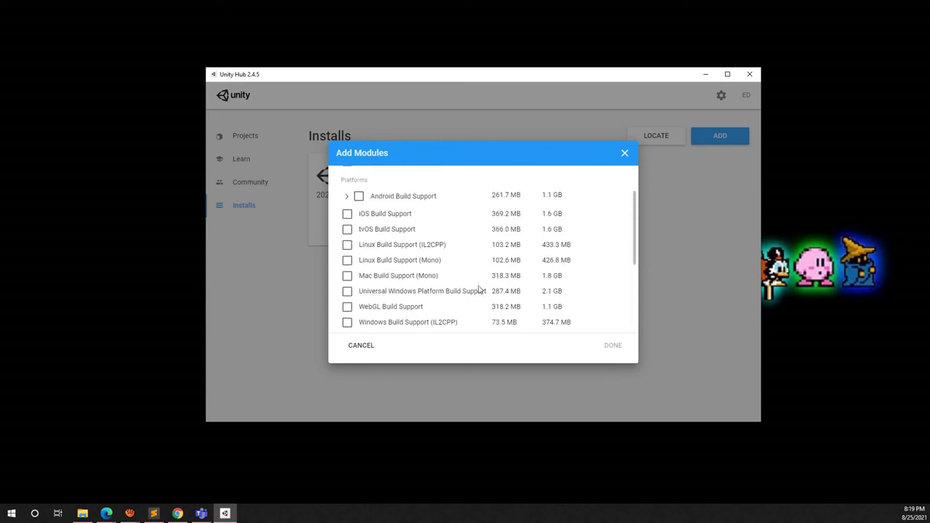
{"action": "scroll", "coordinate": [473, 287], "scroll_direction": "up", "scroll_amount": 2}
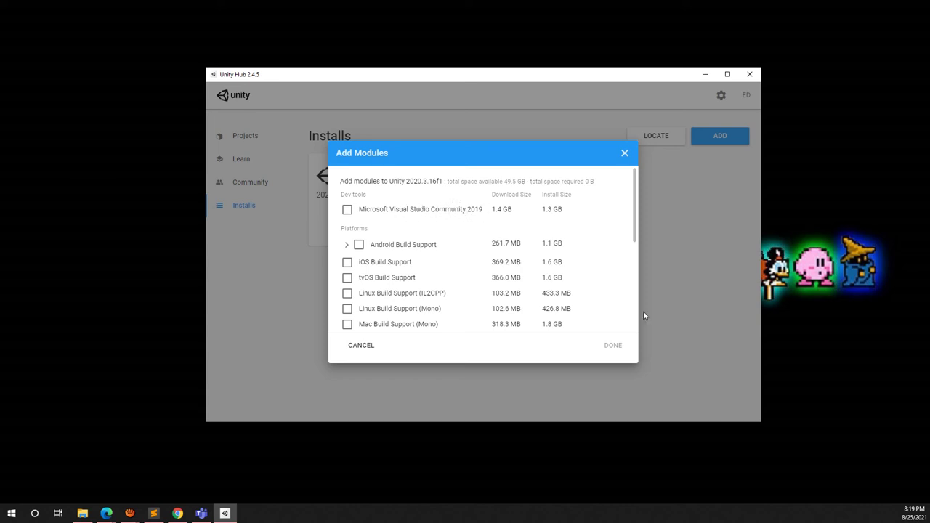
{"action": "left_click", "coordinate": [363, 348]}
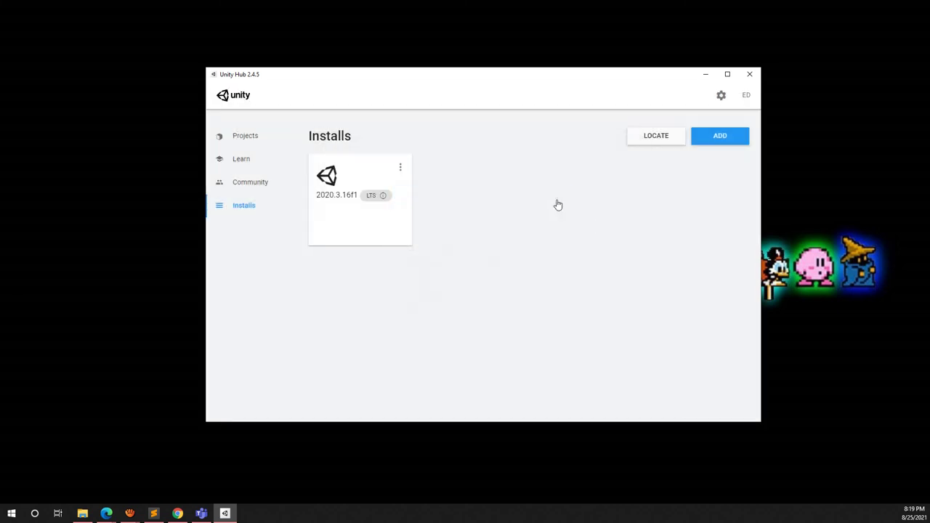